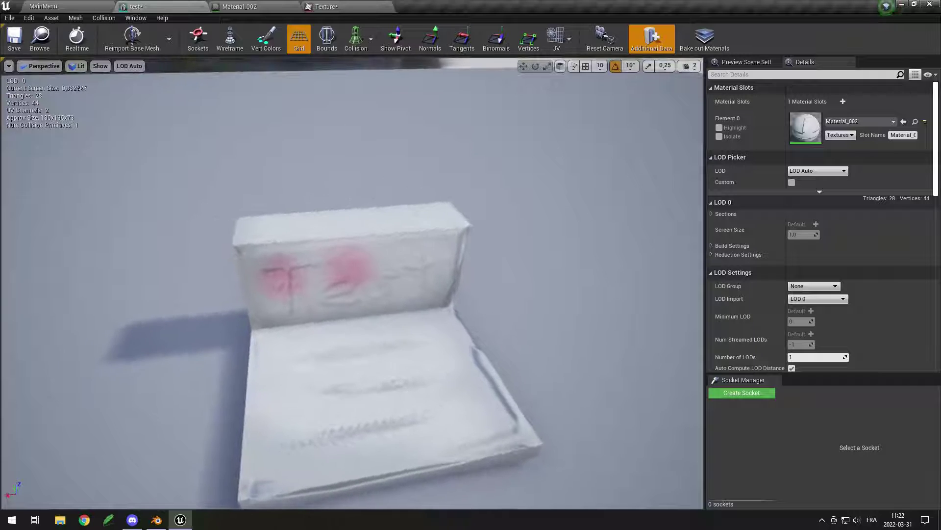
left_click_drag(432, 178, 449, 162)
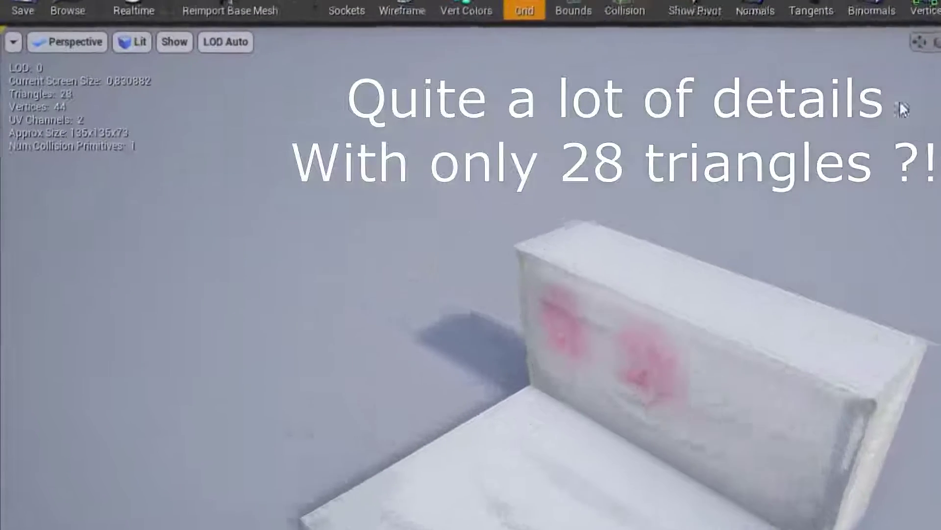
left_click_drag(519, 104, 490, 105)
mouse_move(847, 219)
left_mouse_down()
mouse_move(883, 216)
mouse_move(877, 187)
mouse_move(847, 219)
left_mouse_up()
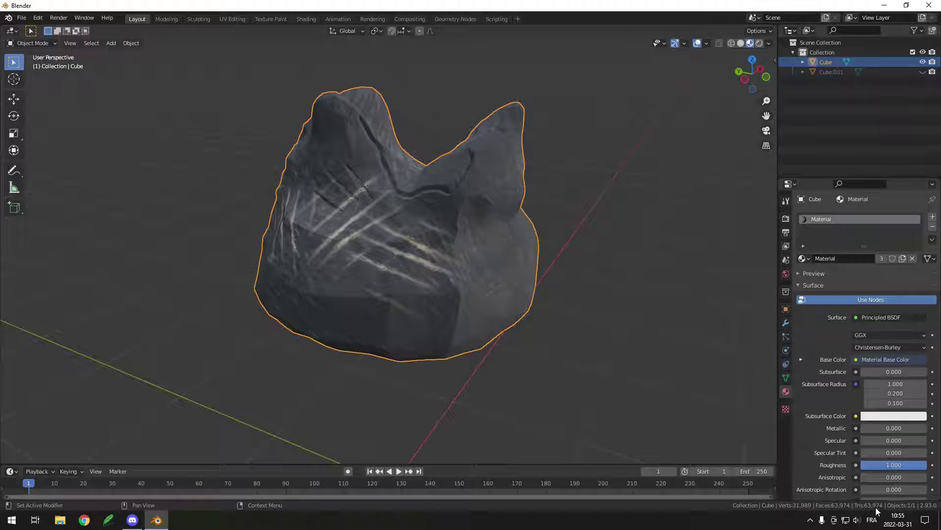
Examine the sculpted rock's dense triangle mesh in Edit Mode, especially around the carved grooves.
middle_click_drag(554, 301, 510, 275)
key("Tab")
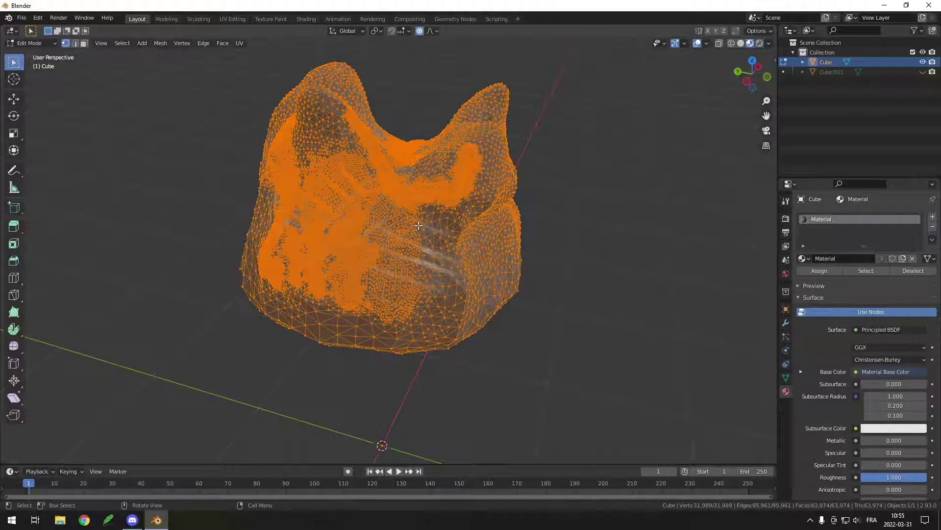
scroll(418, 226, "up", 10)
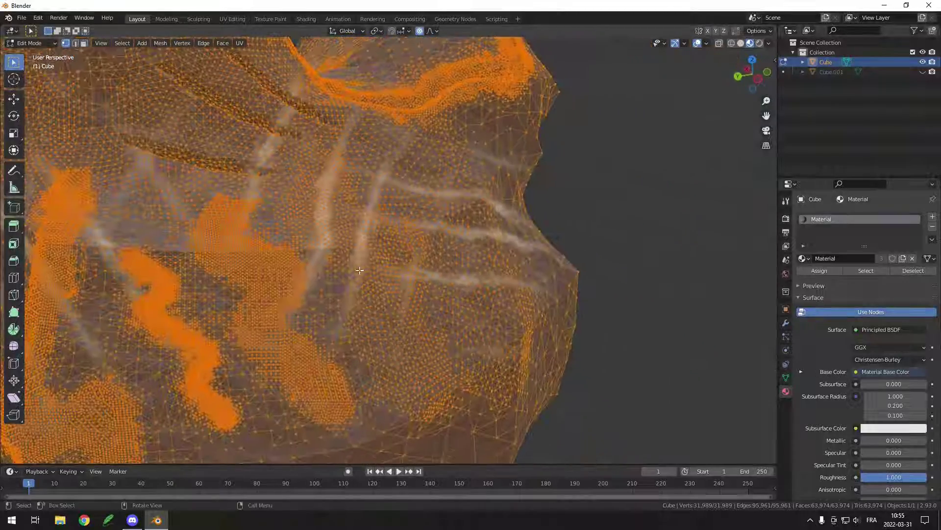
scroll(241, 325, "up", 8)
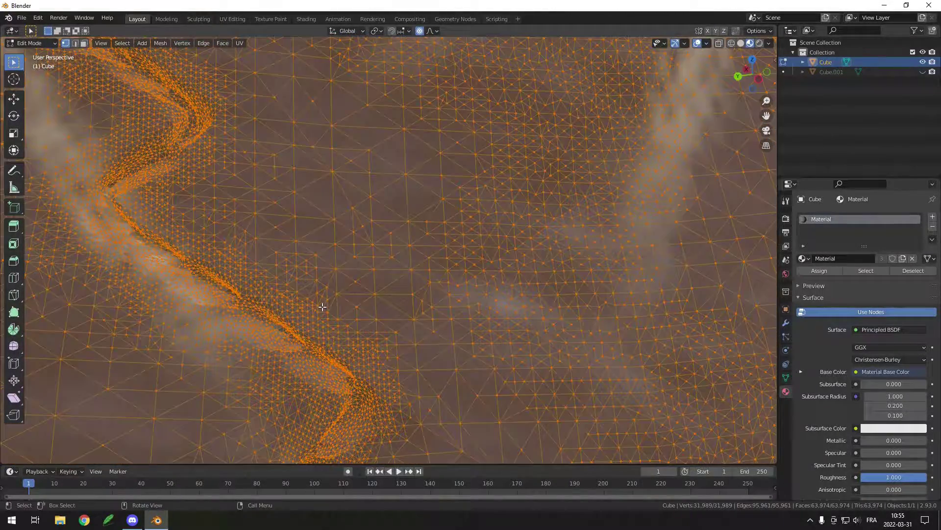
middle_click_drag(323, 307, 439, 256, "shift")
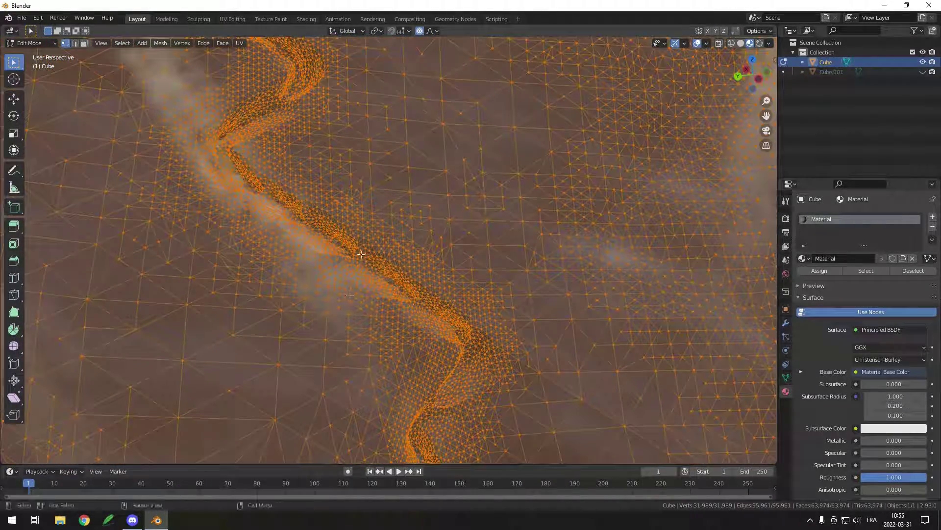
key("3")
key("1")
left_click(425, 221)
middle_click_drag(390, 261, 342, 308)
scroll(385, 265, "down", 6)
scroll(386, 260, "down", 5)
key("Tab")
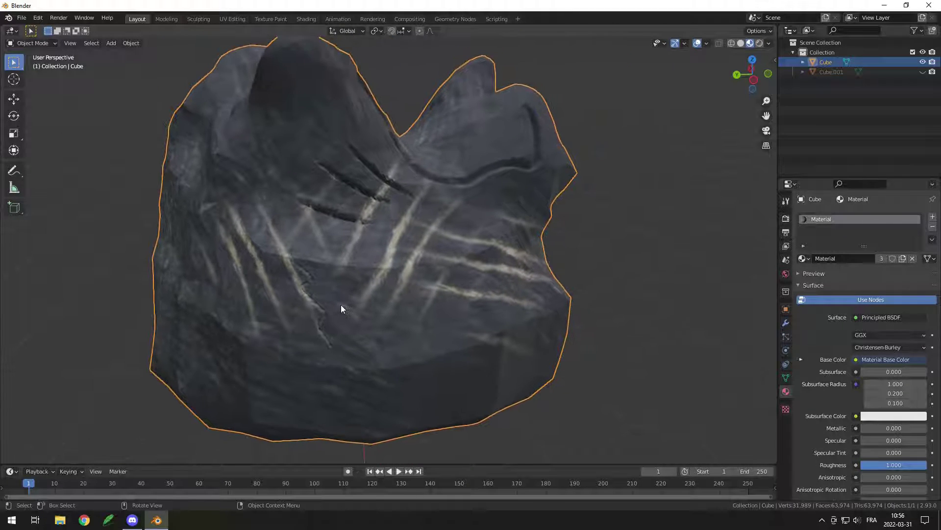
Duplicate the sculpted rock in place and hide the original Cube.
key("shift+d")
right_click(344, 303)
left_click(922, 63)
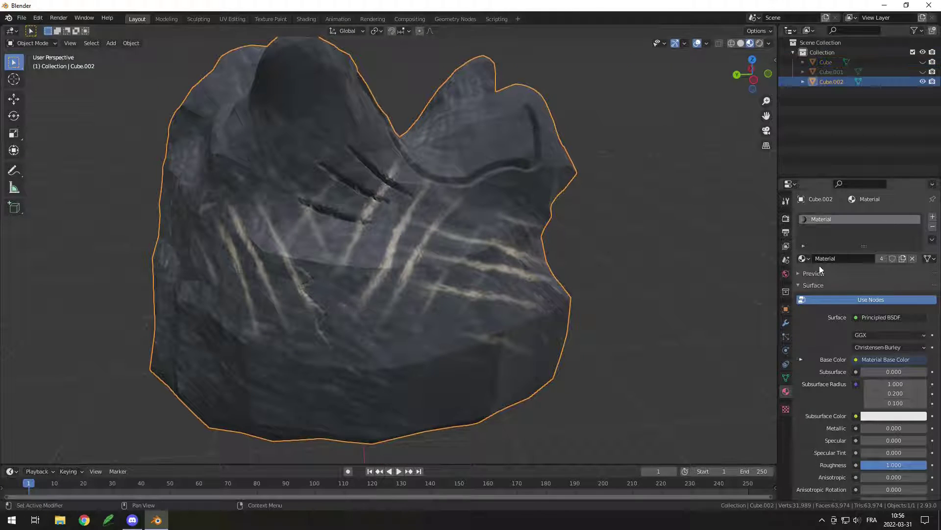
Add a Decimate modifier to the duplicated rock with a ratio of 0.5.
middle_click_drag(528, 263, 447, 268)
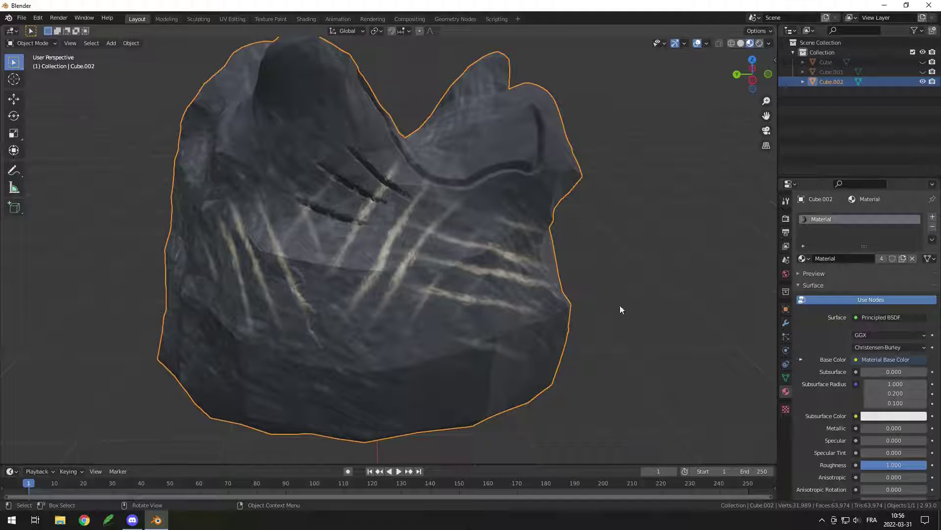
left_click(786, 324)
left_click(822, 217)
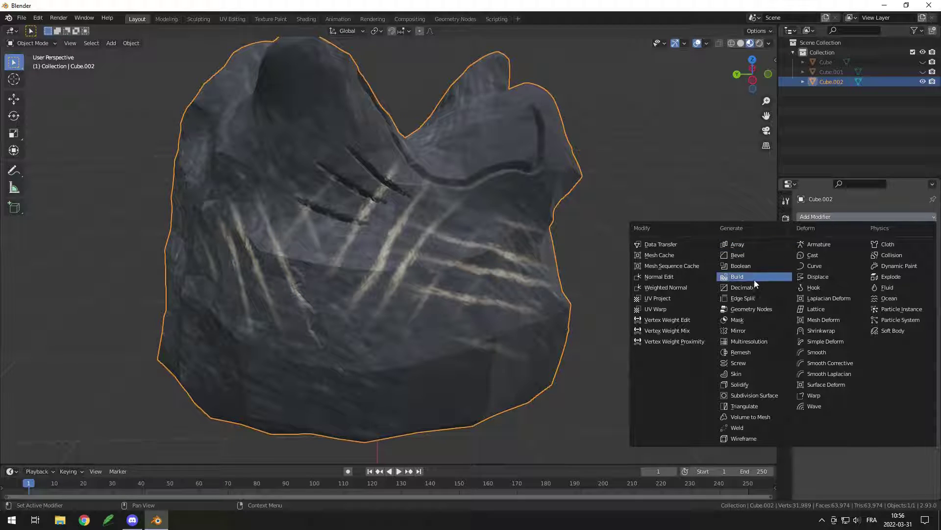
left_click(743, 287)
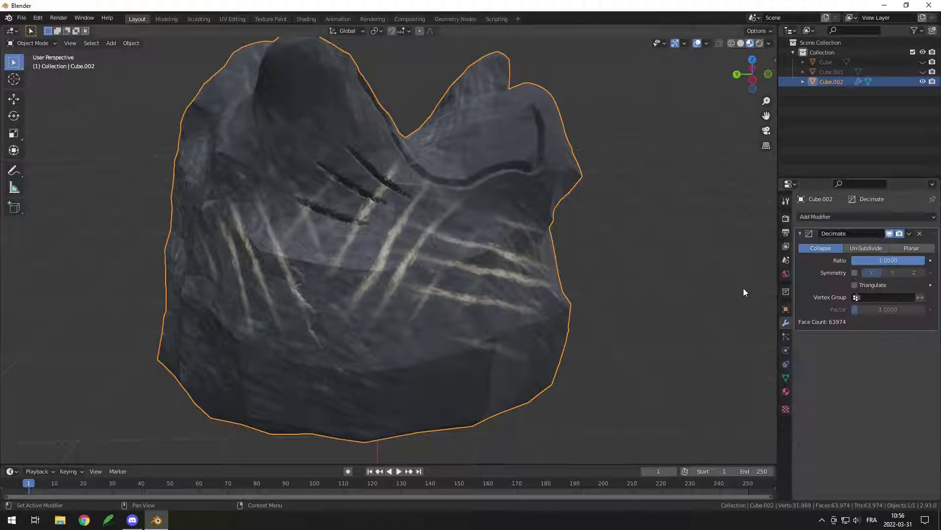
left_click(880, 260)
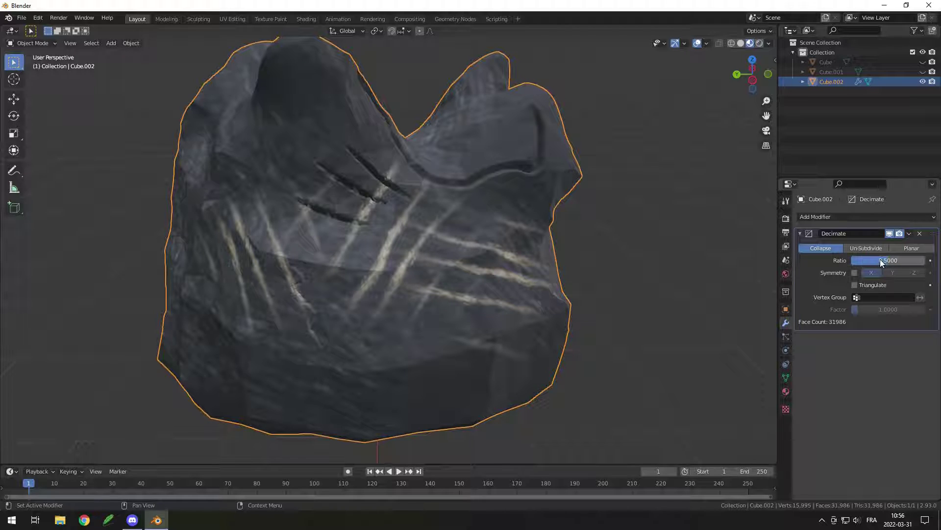
Lower the rock copy's Decimate ratio to 0.2, and further to 0.1.
left_click(881, 259)
type("0.2")
key("Return")
left_click(881, 259)
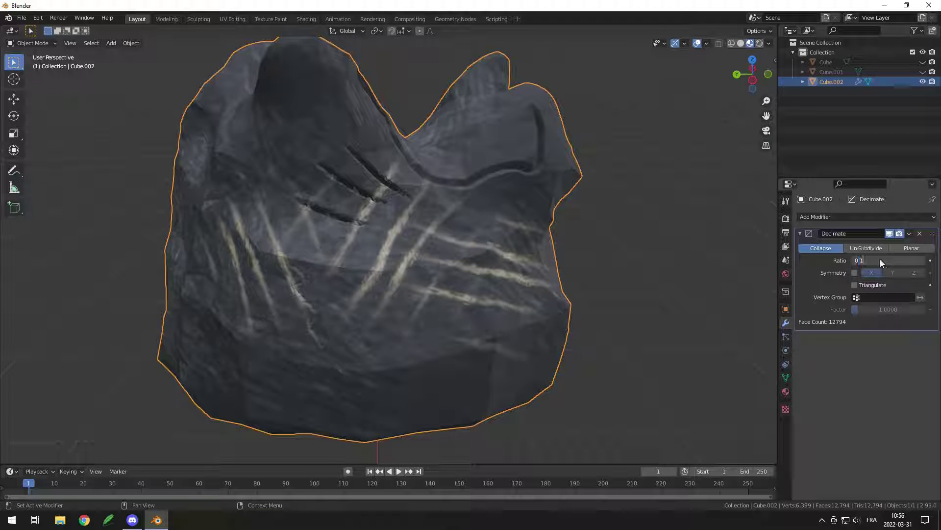
type("0.1")
key("Return")
Set the Decimate ratio to 0.2 and apply the modifier to Cube.002.
middle_click_drag(575, 304, 598, 299)
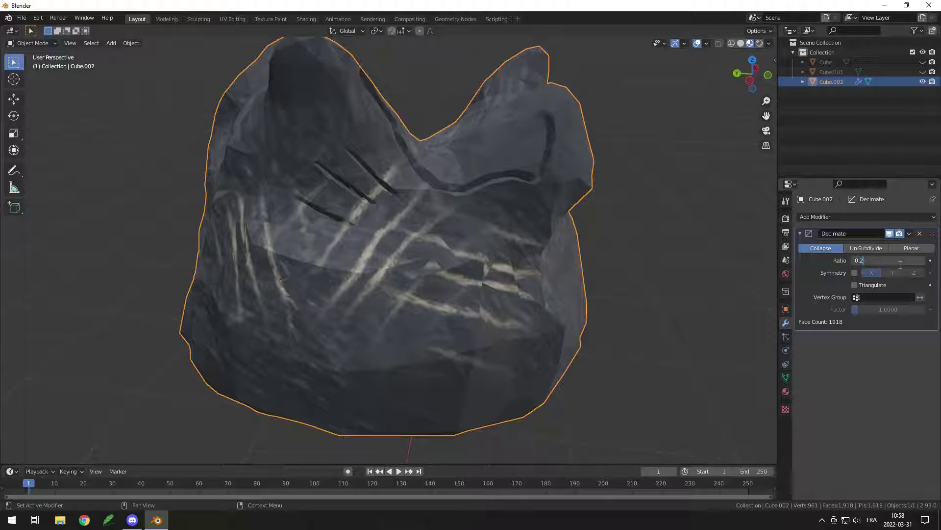
key("Return")
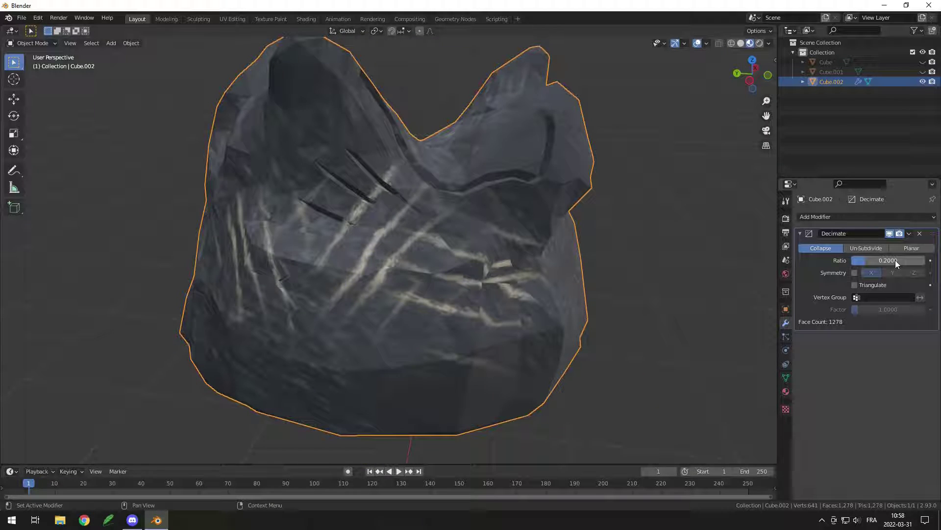
left_click(910, 234)
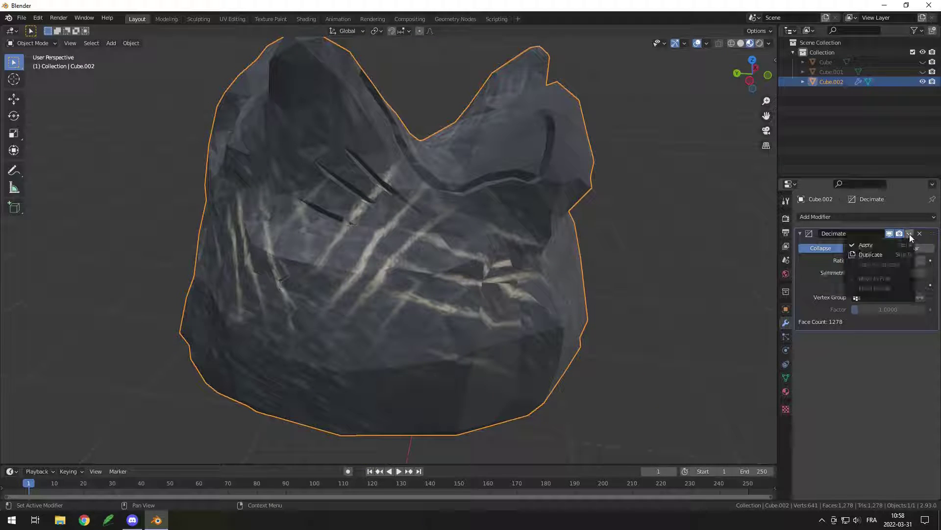
left_click(905, 244)
Toggle the original Cube's visibility to compare it with the decimated copy, leaving both objects shown.
middle_click_drag(572, 245, 542, 248)
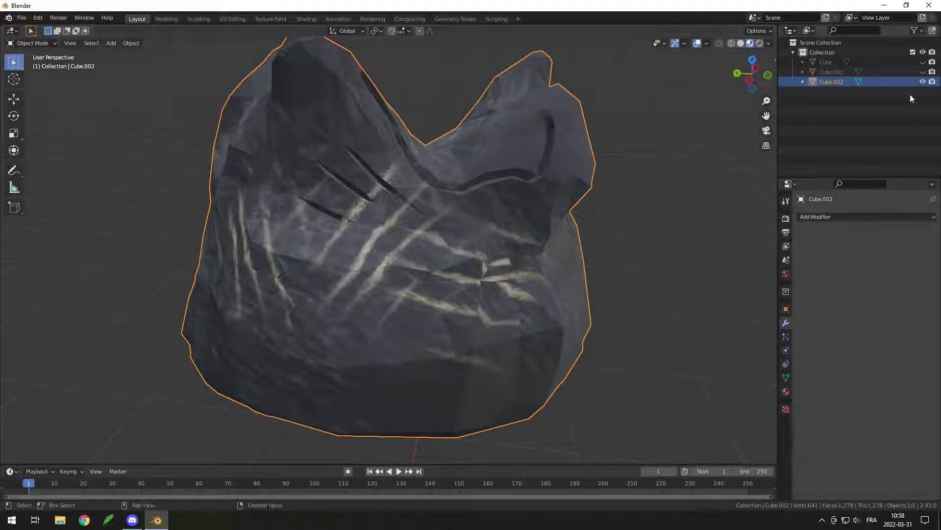
left_click(922, 62)
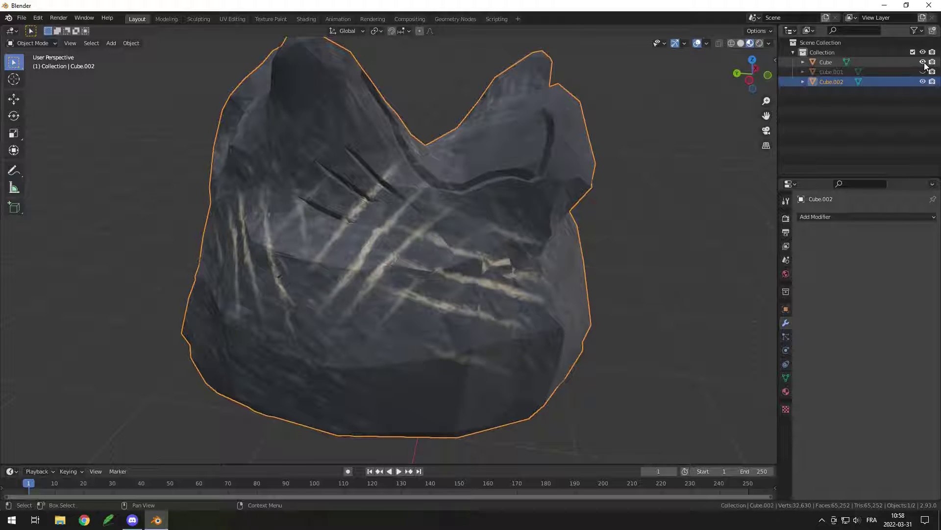
left_click(922, 62)
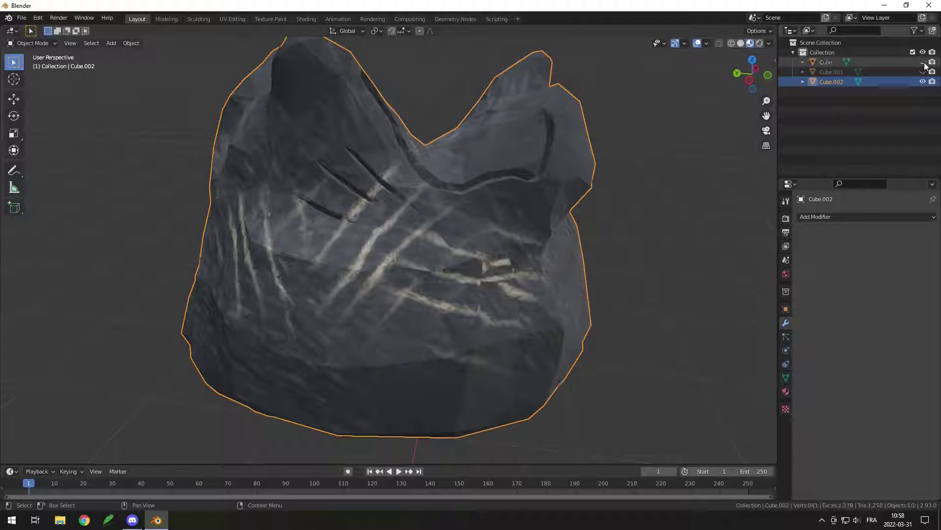
left_click(922, 63)
Install the JBake Tools add-on from jbake-tools-main.zip and enable it in the preferences.
left_click(38, 18)
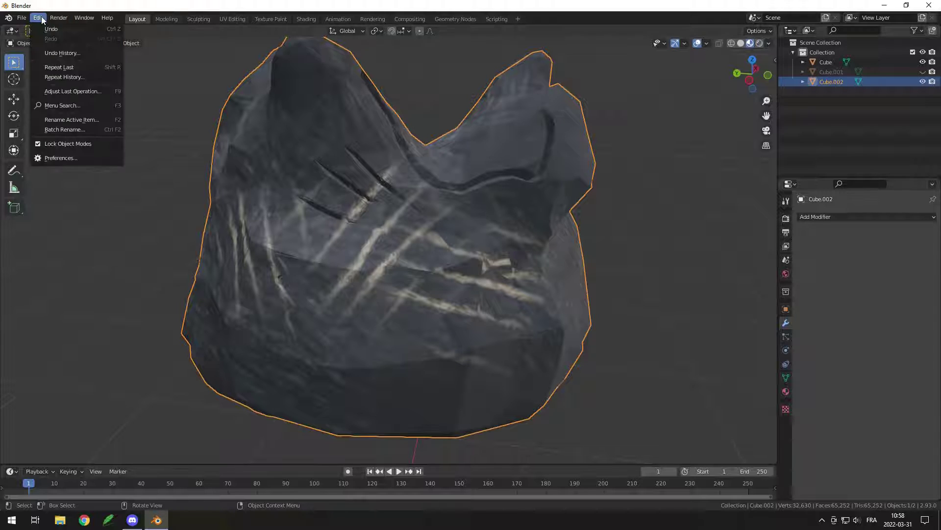
left_click(70, 157)
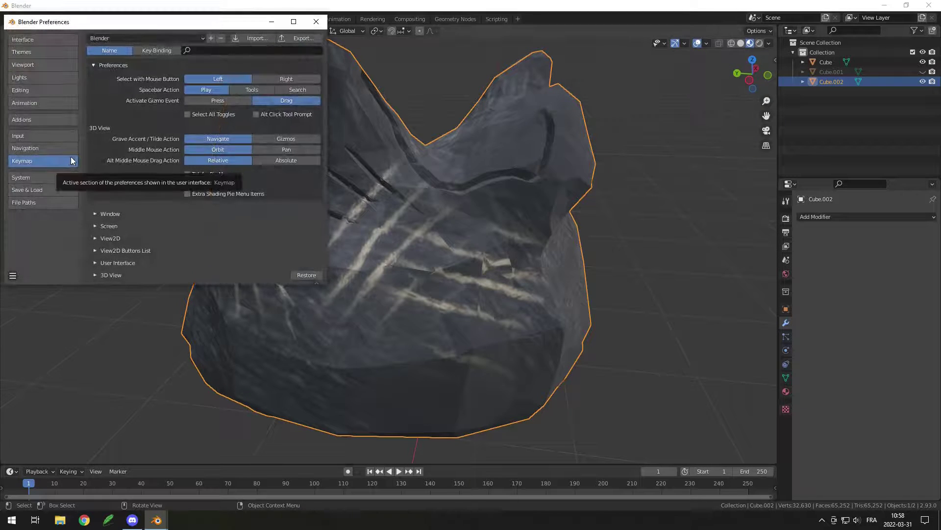
left_click(50, 121)
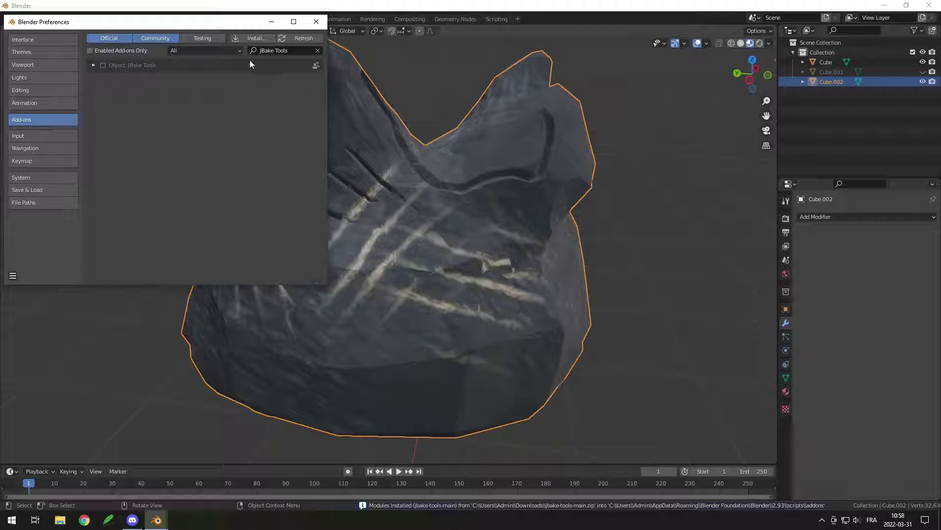
left_click(93, 65)
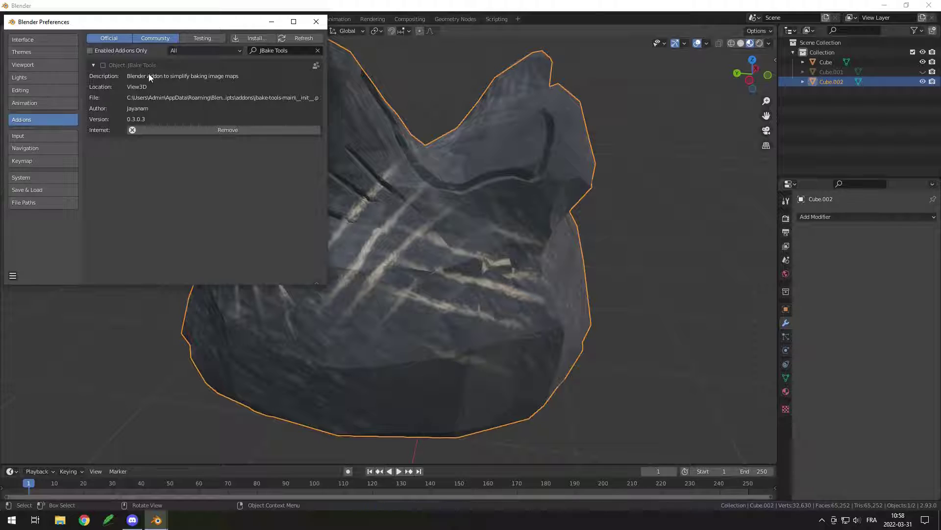
left_click(103, 65)
left_click(316, 25)
Display the JBake baking settings beside the 3D view.
middle_click_drag(624, 191, 611, 206)
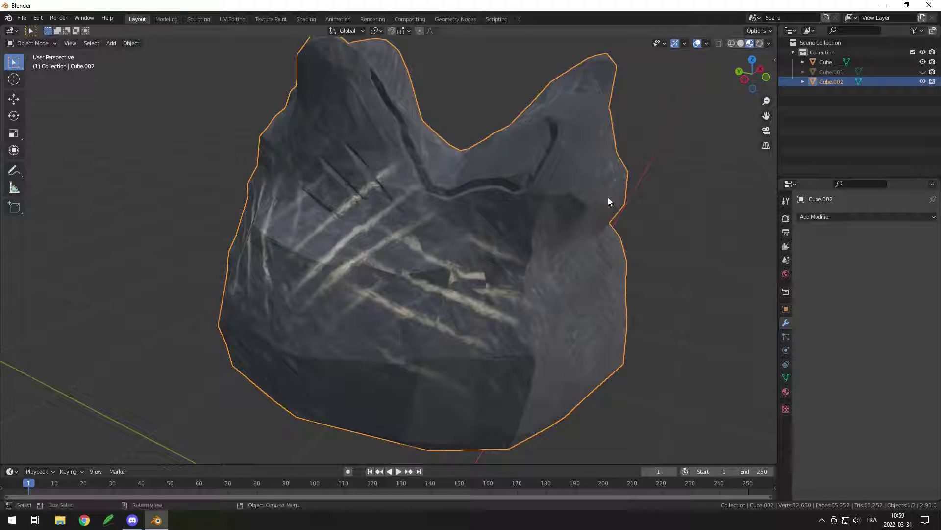
key("n")
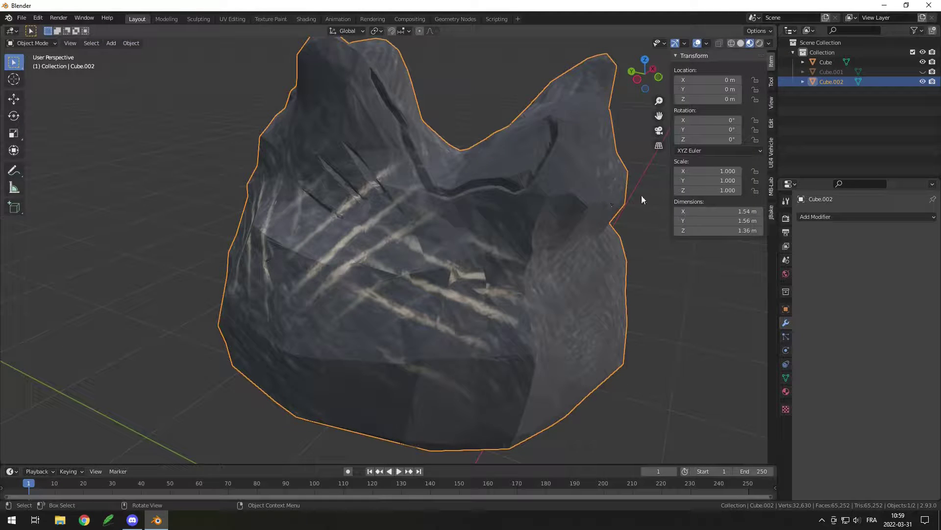
left_click(771, 213)
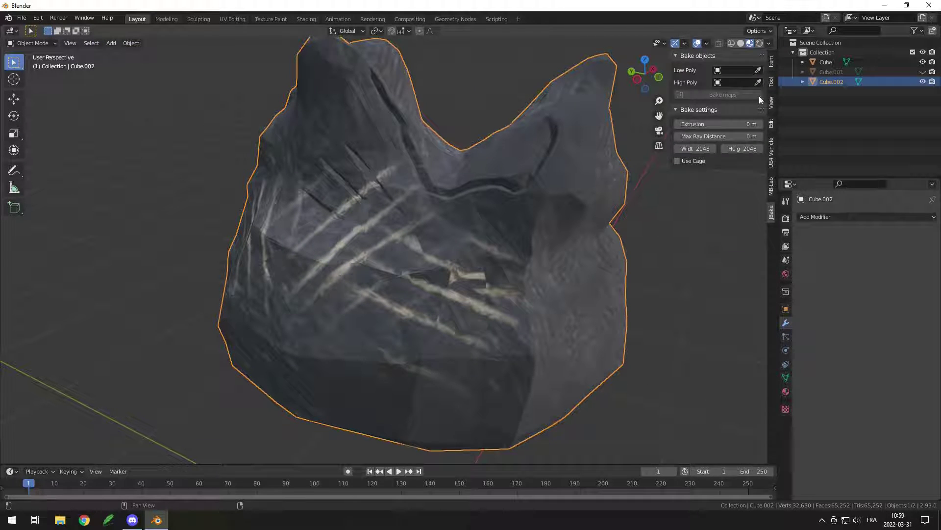
left_click(758, 70)
left_click(823, 63)
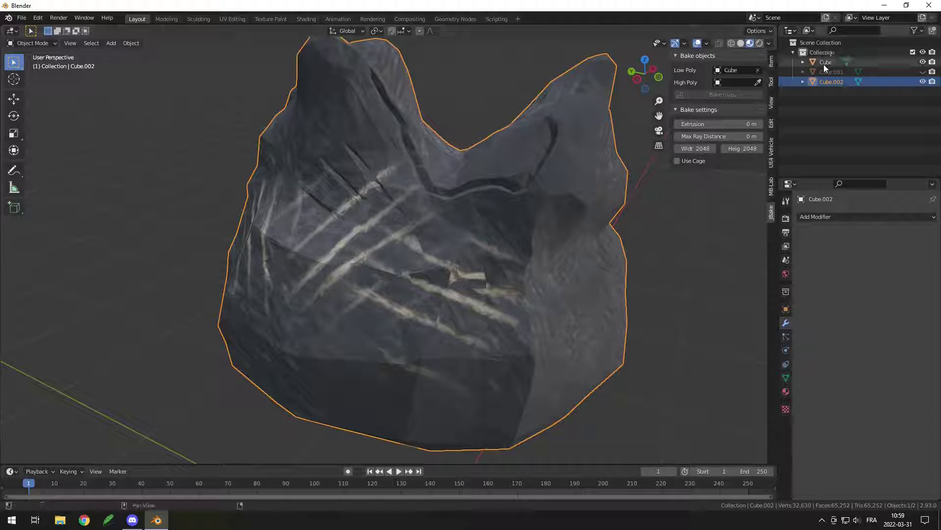
left_click(759, 72)
Assign Cube.002 as the low-poly bake object and Cube as the high-poly bake object.
left_click(759, 72)
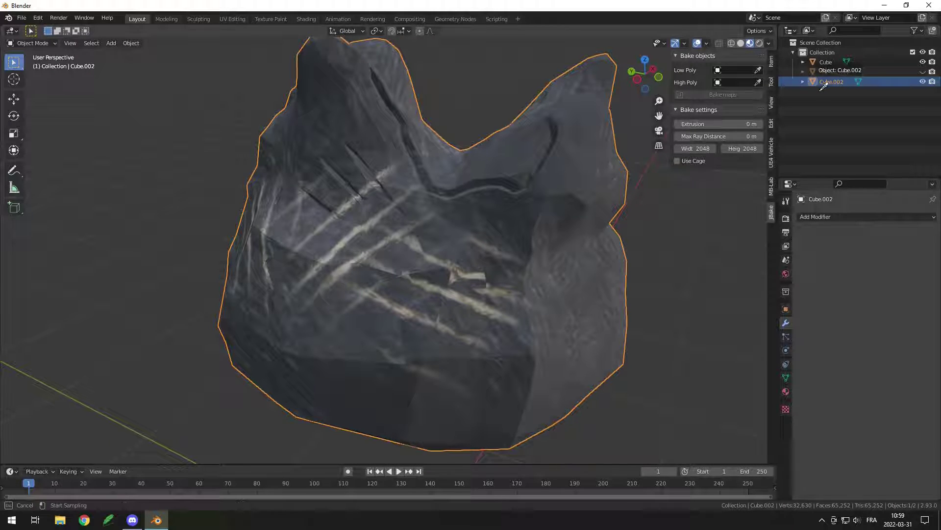
left_click(832, 81)
left_click(758, 82)
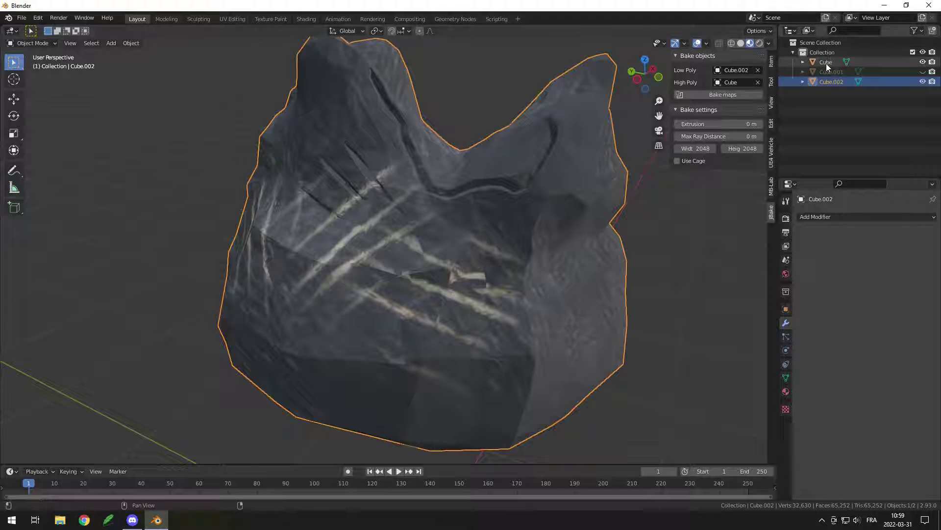
left_click(826, 63)
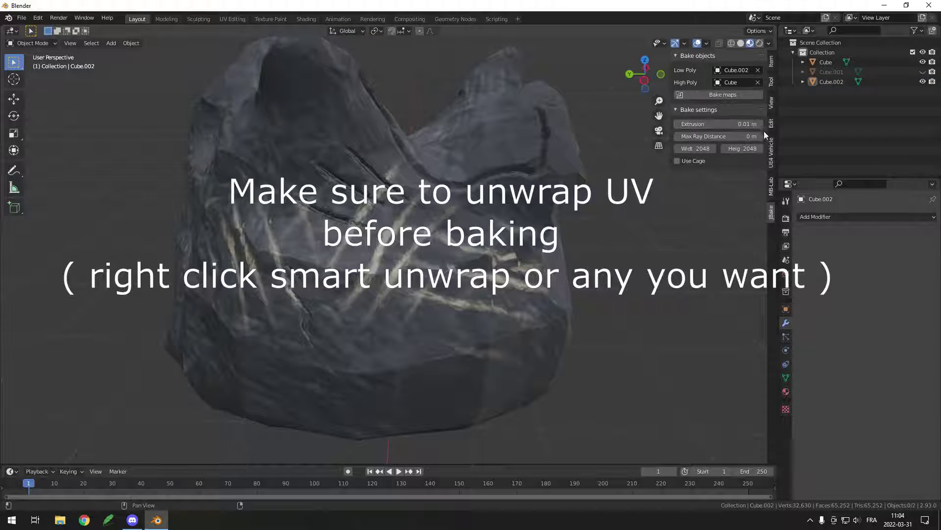
Examine the baked Cube.002_normal map in the UV Editing workspace.
left_click(236, 19)
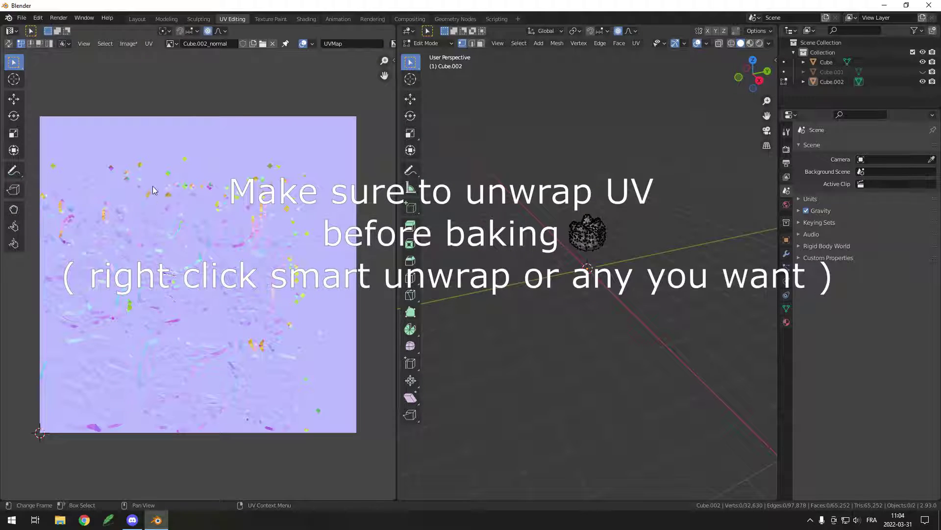
scroll(158, 375, "up", 5)
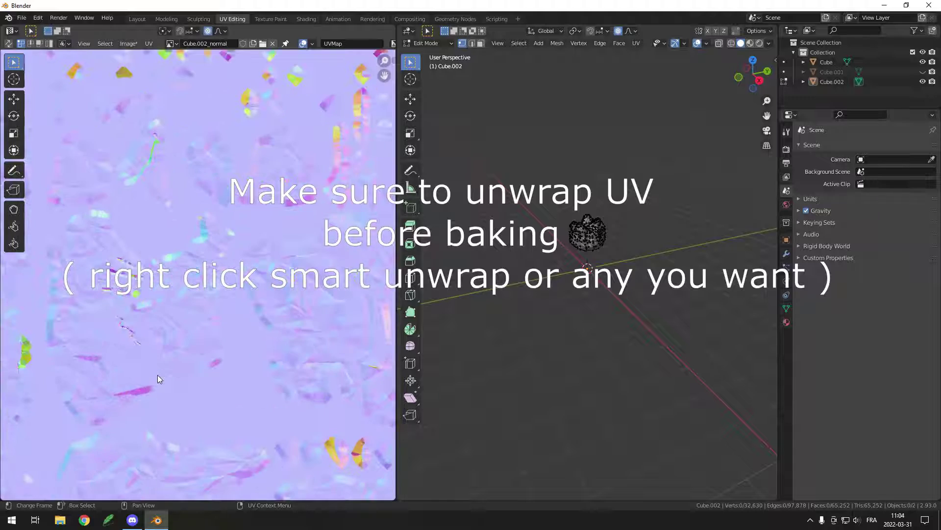
scroll(157, 375, "down", 5)
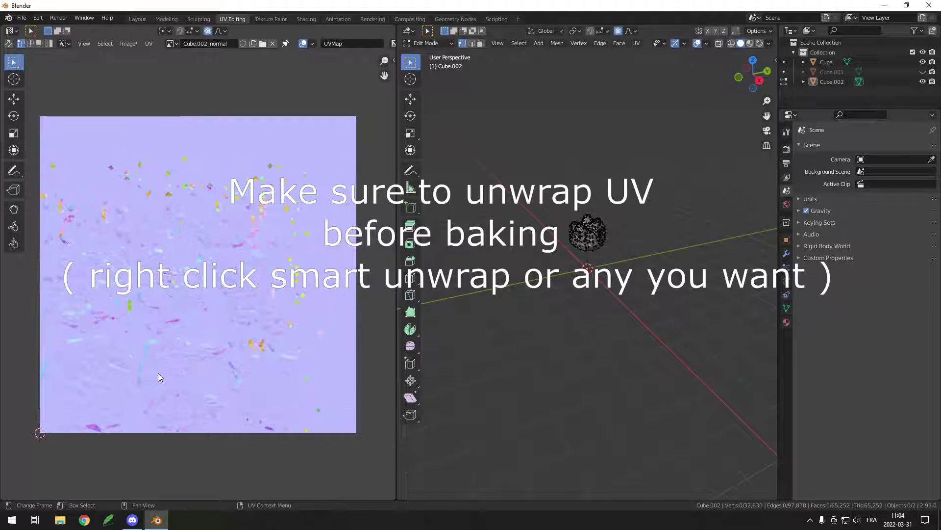
Return to the Layout workspace and hide the high-poly Cube to view only the low-poly rock.
left_click(138, 19)
left_click(923, 62)
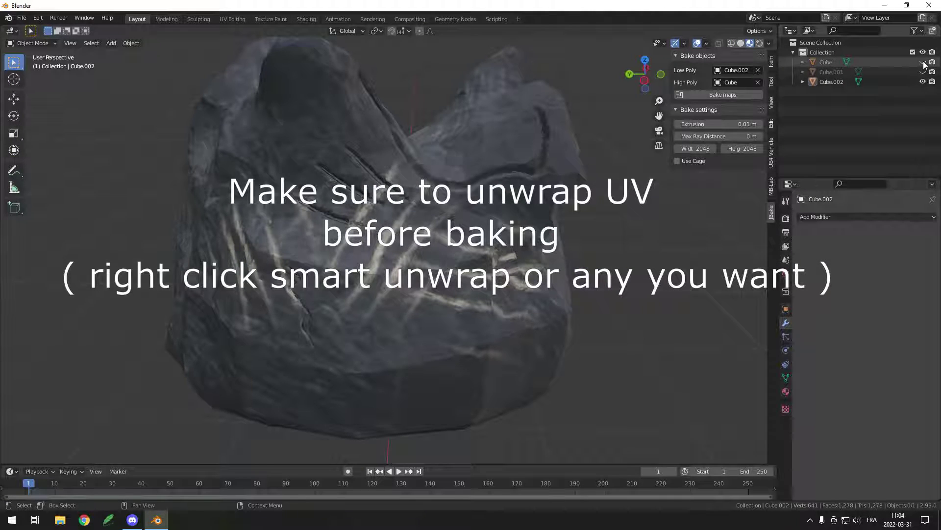
mouse_move(532, 213)
middle_mouse_down()
mouse_move(461, 206)
mouse_move(606, 211)
mouse_move(516, 208)
middle_mouse_up()
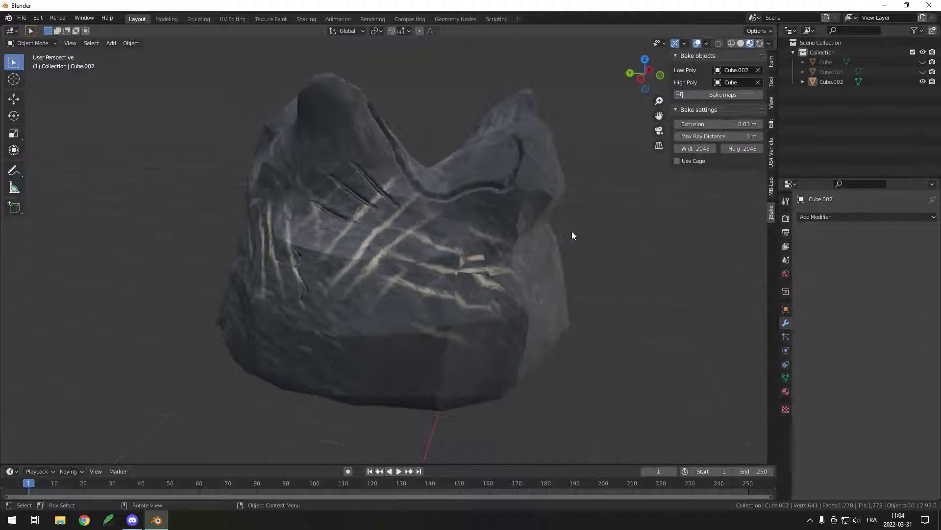
Compare the high-poly Cube with the low-poly Cube.002 by switching their visibility and viewing the rock from several sides.
key("n")
scroll(607, 226, "up", 2)
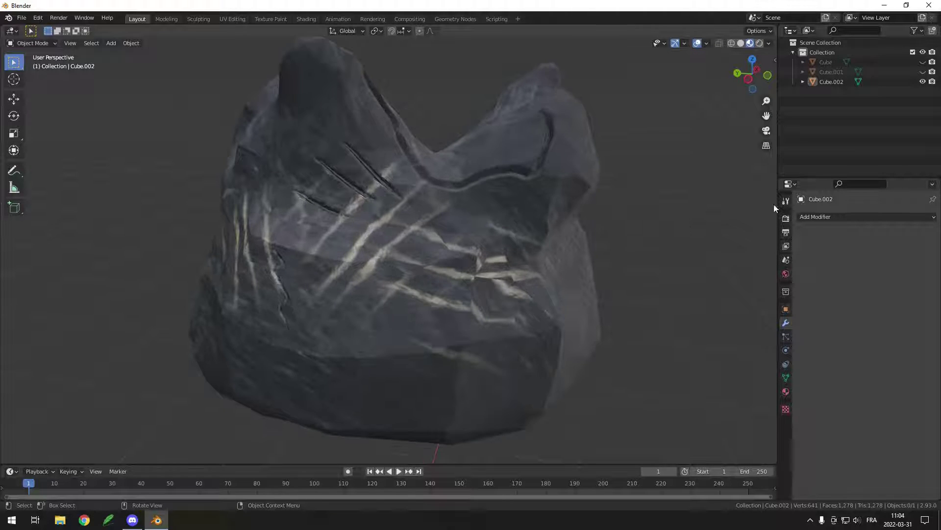
left_click(923, 81)
left_click(923, 62)
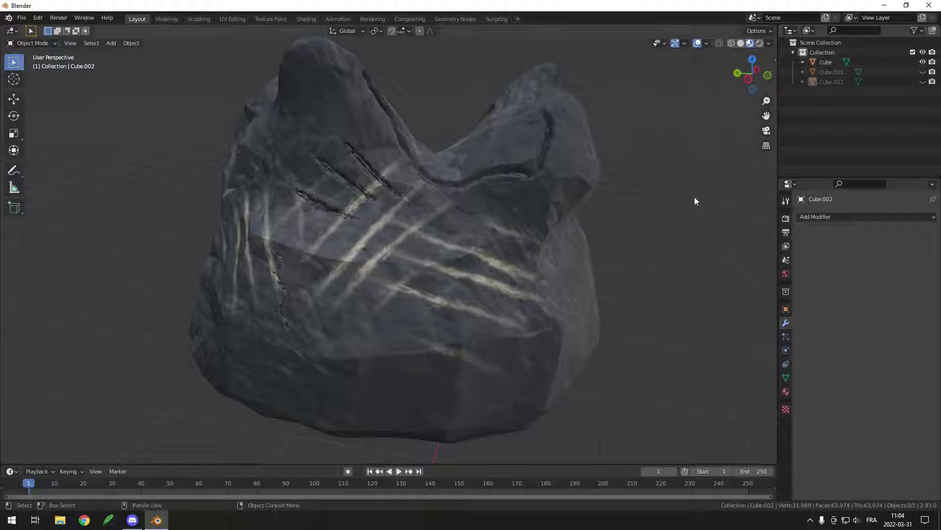
middle_click_drag(691, 202, 514, 190)
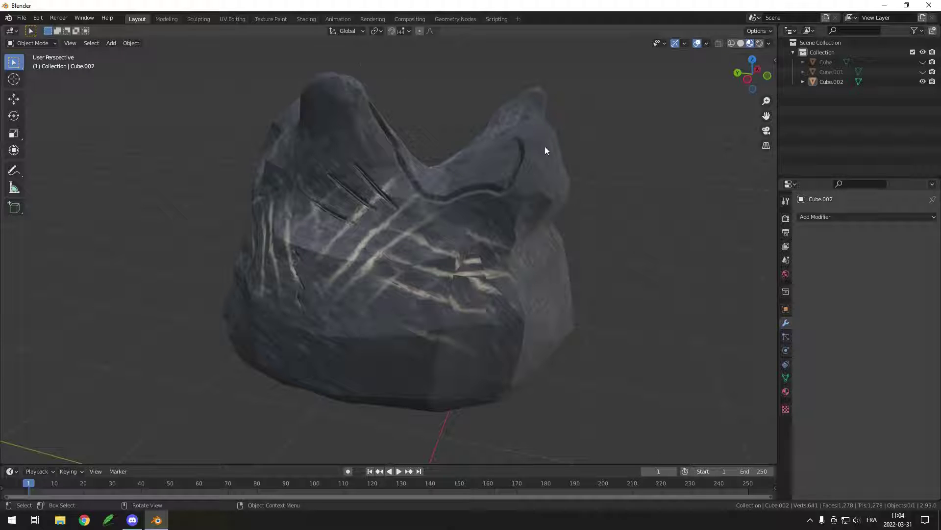
middle_click_drag(634, 151, 499, 244)
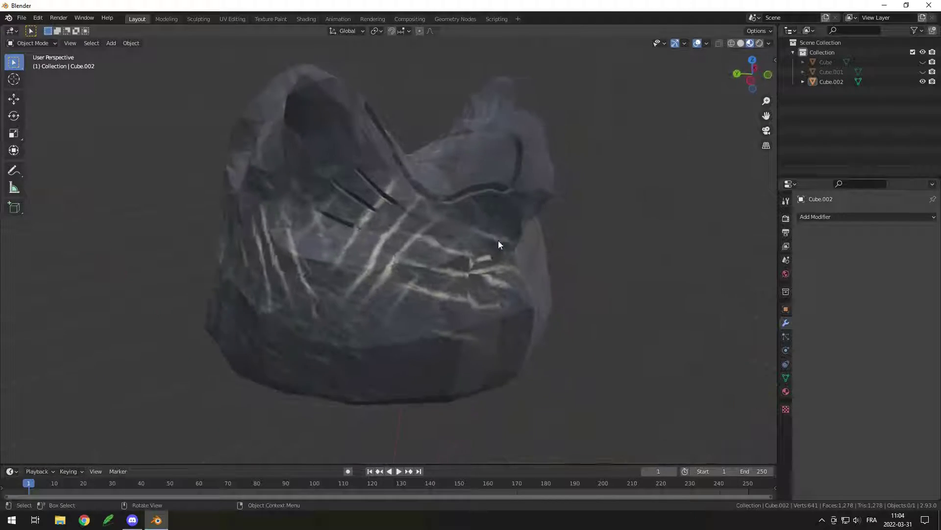
middle_click_drag(563, 246, 385, 269)
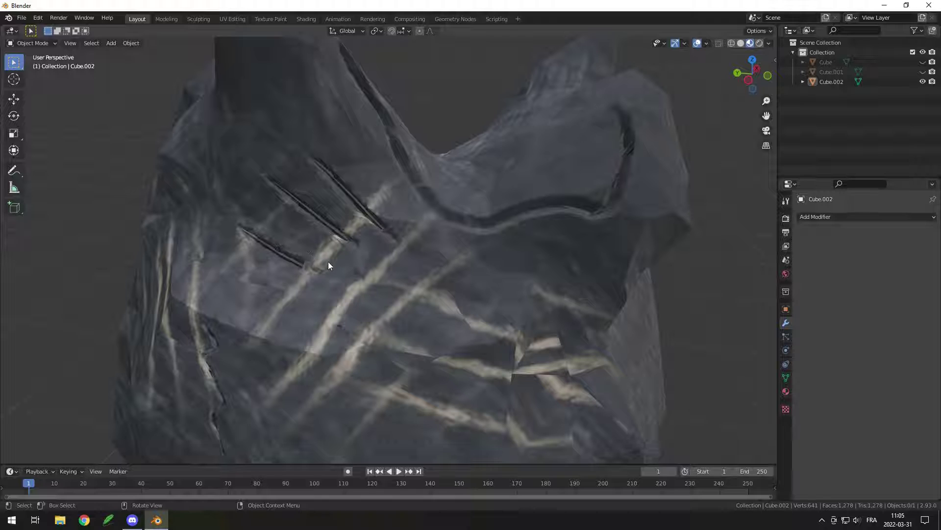
Inspect the low-poly rock's mesh edges around the carved grooves in Edit Mode and return to Object Mode.
middle_click_drag(342, 284, 403, 241)
scroll(358, 248, "up", 3)
key("Tab")
key("Tab")
key("Tab")
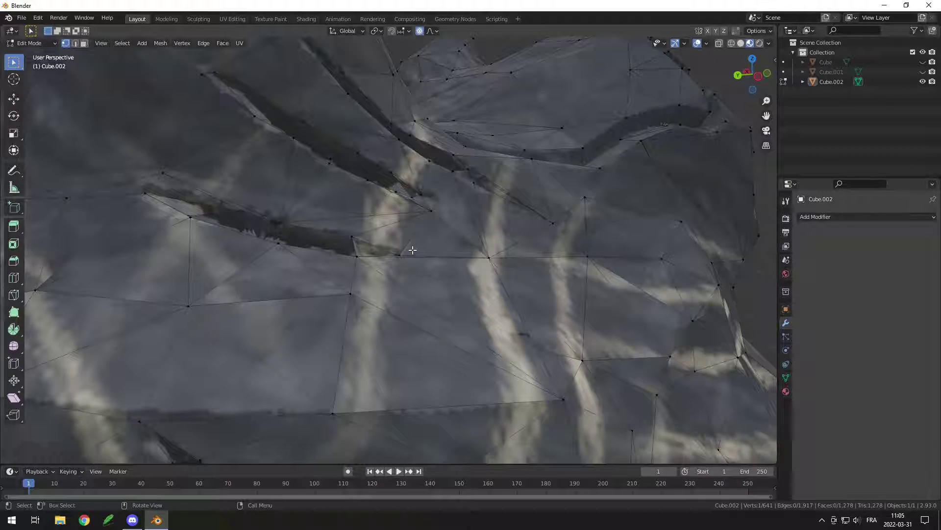
key("Tab")
Examine the baked grooves and cracks on the low-poly rock up close and from farther away.
mouse_move(305, 178)
middle_mouse_down()
mouse_move(349, 182)
mouse_move(313, 176)
middle_mouse_up()
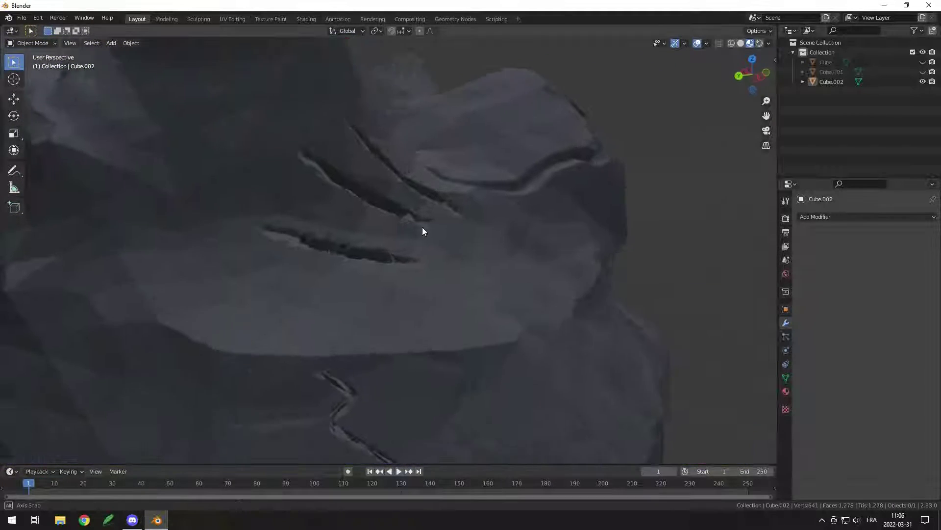
scroll(363, 237, "down", 3)
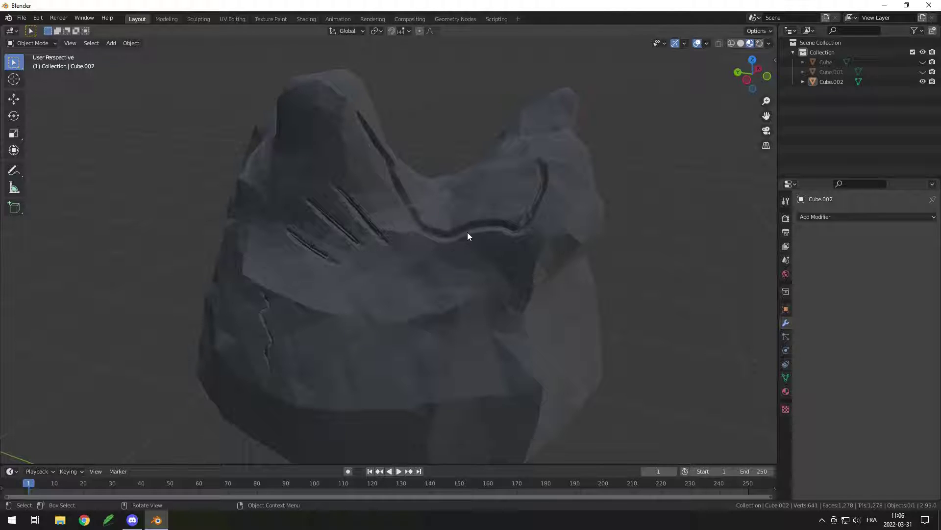
middle_click_drag(412, 214, 432, 210)
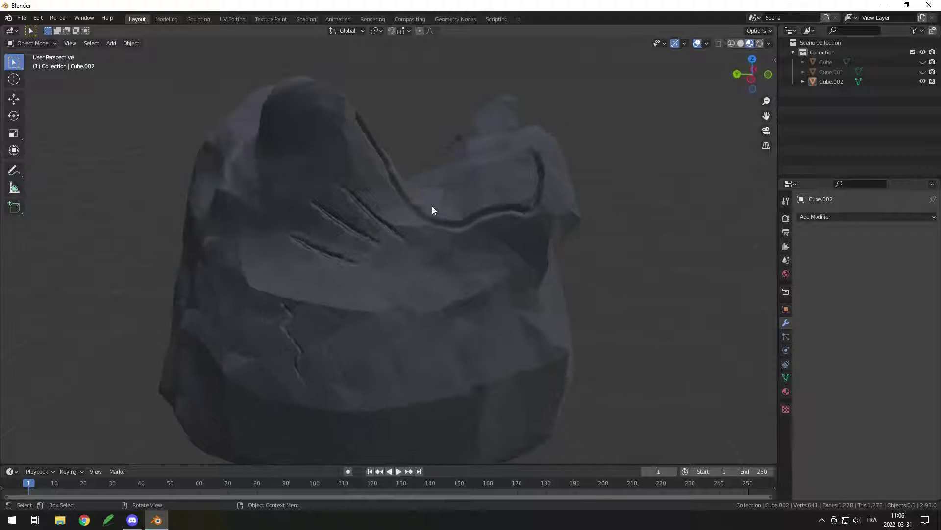
scroll(420, 198, "down", 2)
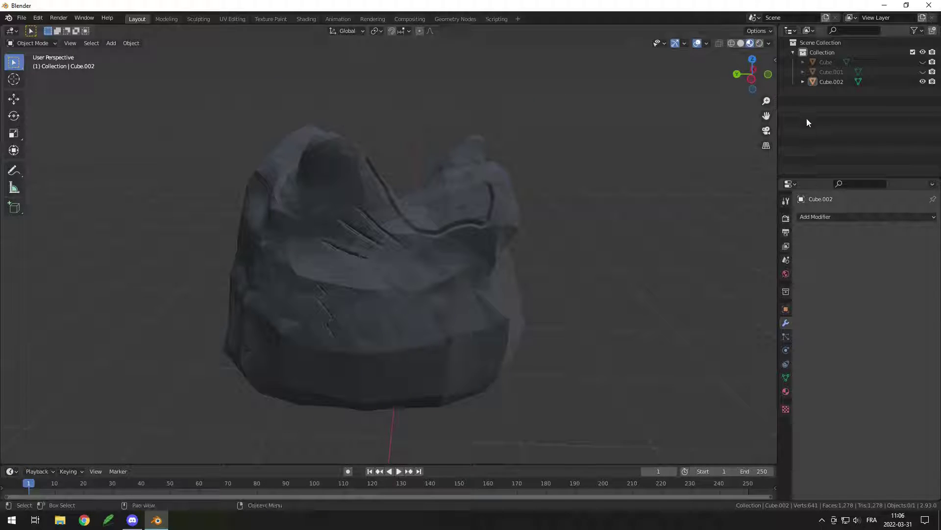
Extrude the selected strip on top of Cube.001's slab upward into a wall and return to Object Mode.
left_click(830, 64)
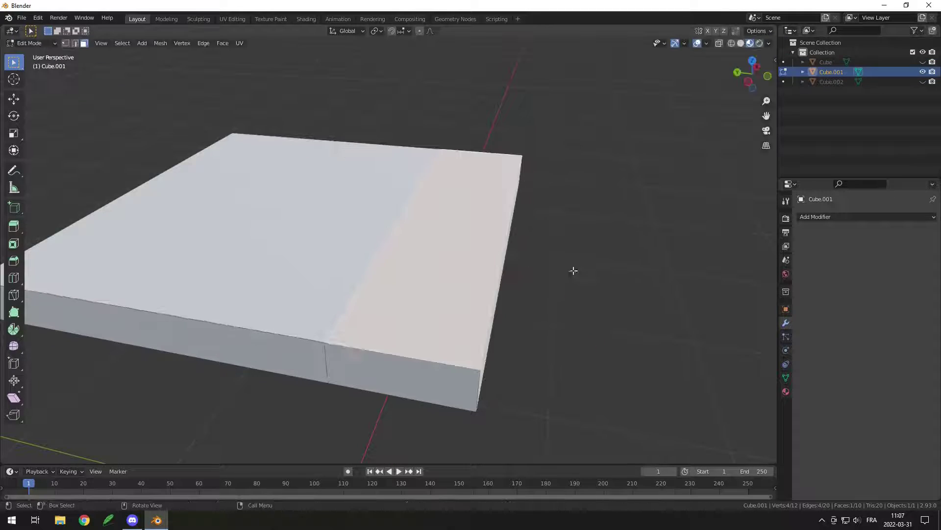
key("e")
left_click(553, 114)
middle_click_drag(553, 114, 539, 244)
key("Tab")
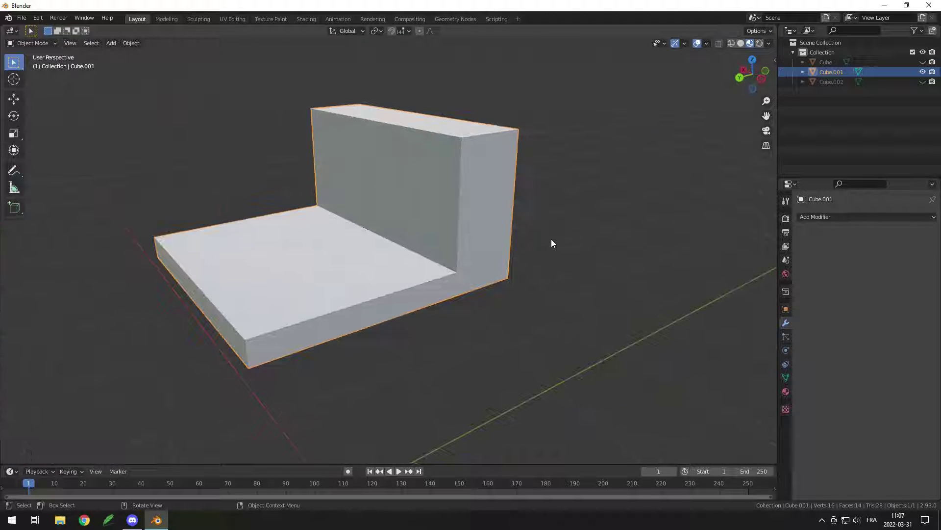
Rename the L-shaped block as LP.
key("F2")
type("LP")
key("Return")
scroll(336, 182, "up", 3)
scroll(337, 182, "down", 2)
Paste a copy of LP in place and rename the copy as HP.
key("ctrl+c")
key("ctrl+v")
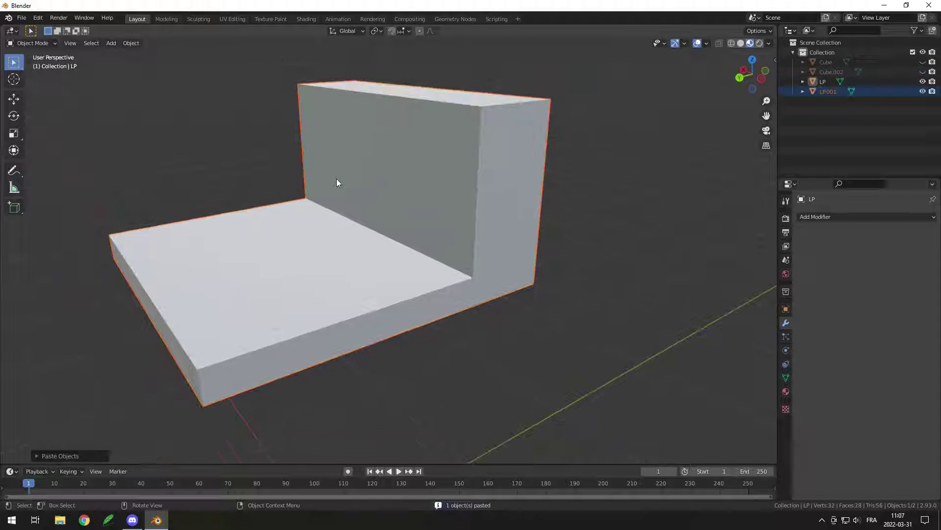
double_click(836, 90)
type("HP")
key("Return")
Open HP in the Sculpting workspace, hide LP and enable dynamic topology.
left_click(198, 19)
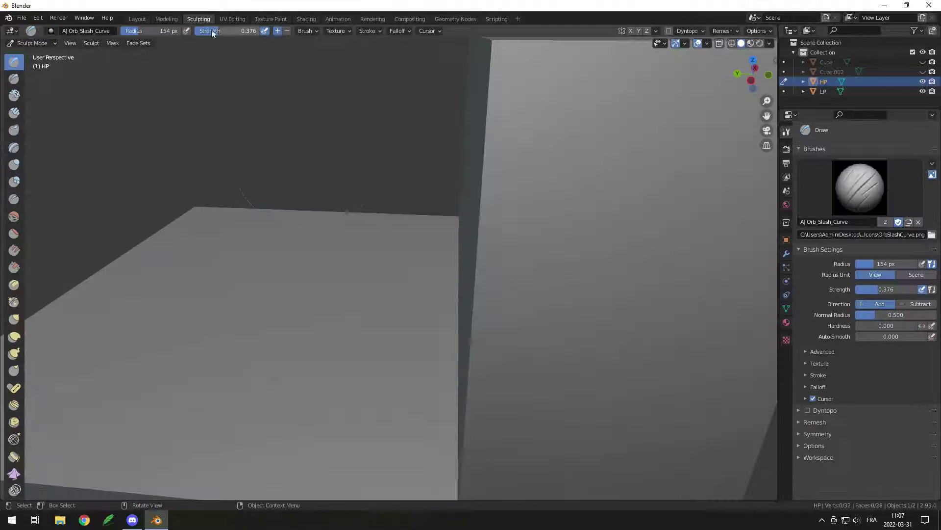
left_click(923, 91)
middle_click_drag(343, 260, 662, 287)
key("ctrl+d")
left_click(444, 294)
left_click_drag(295, 280, 477, 354)
middle_click_drag(336, 339, 336, 357)
key("ctrl+z")
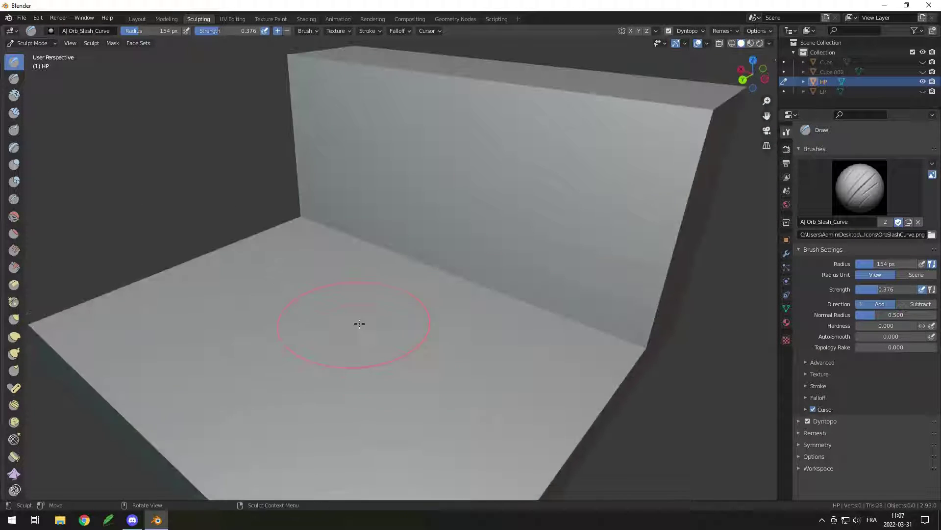
Set the A| Orb_Slash_Curve brush strength to 0.152 and sculpt three parallel slashes across HP's floor.
key("shift+f")
left_click(439, 319)
left_click_drag(290, 262, 500, 354)
left_click_drag(255, 307, 426, 410)
left_click_drag(138, 318, 289, 426)
middle_click_drag(358, 288, 340, 297)
Choose the A| Orb_Cracks_Smooth_Edge brush with a 57 px radius and wear down the top front edge of HP's wall.
left_click(859, 187)
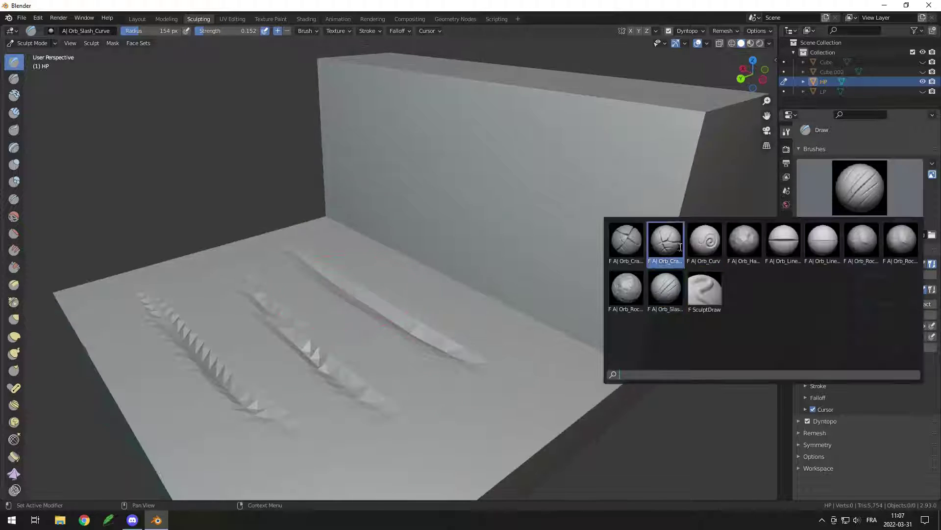
left_click(668, 240)
middle_click_drag(426, 213, 462, 219)
scroll(462, 218, "down", 1)
key("f")
left_click(375, 105)
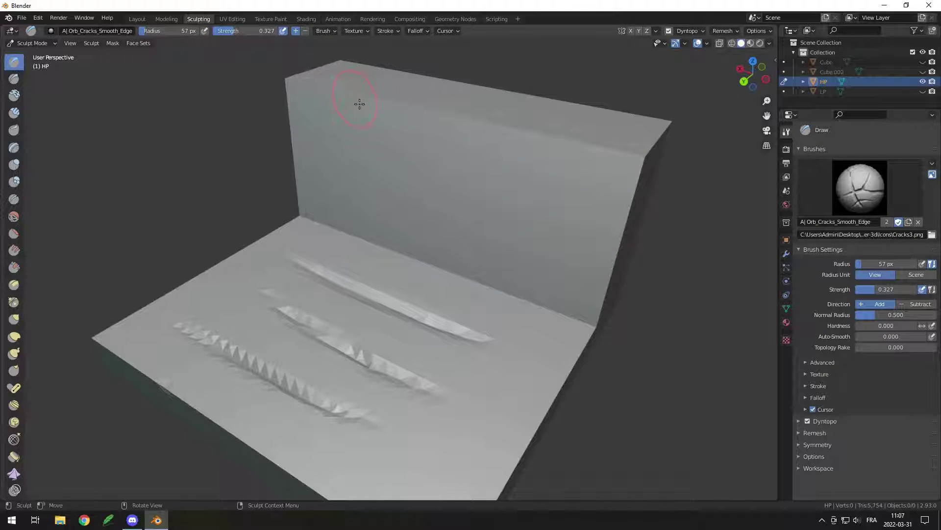
left_click(298, 95)
left_click_drag(348, 100, 637, 169)
middle_click_drag(637, 170, 633, 185)
left_click_drag(609, 294, 607, 302)
middle_click_drag(607, 302, 566, 286)
Set the brush strength to 0.315 and carve worn cracks down the vertical edges of HP's wall.
key("shift+f")
left_click(531, 158)
mouse_move(545, 154)
left_mouse_down()
mouse_move(546, 241)
mouse_move(523, 379)
left_mouse_up()
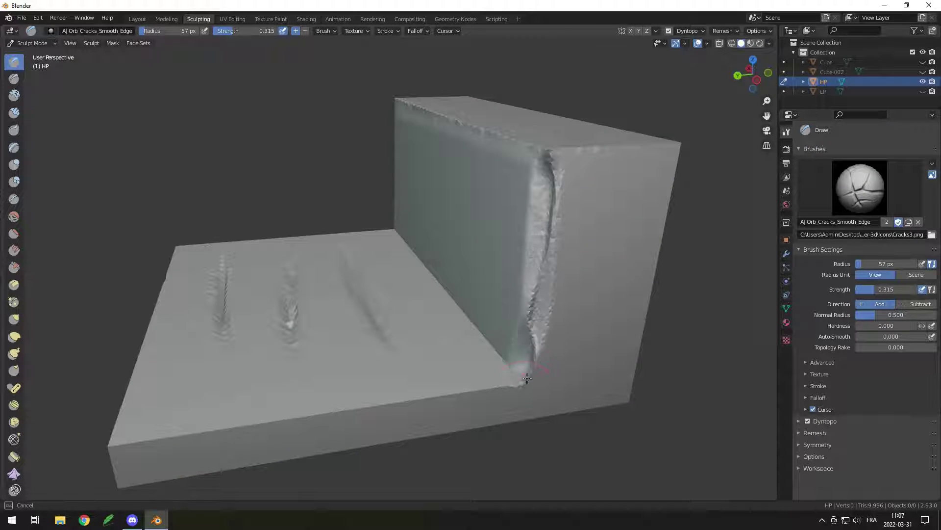
mouse_move(523, 379)
middle_mouse_down()
mouse_move(659, 400)
mouse_move(688, 384)
middle_mouse_up()
left_click_drag(227, 134, 250, 326)
middle_click_drag(256, 331, 350, 311)
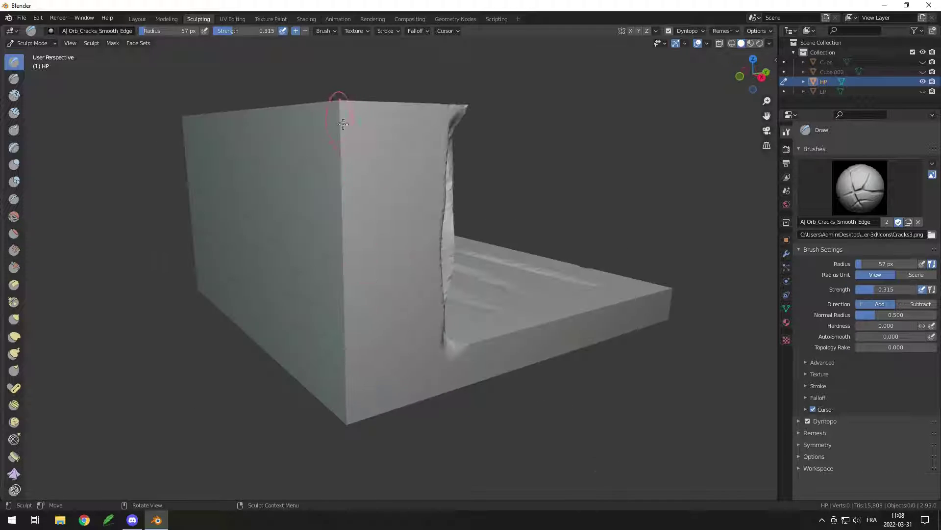
mouse_move(342, 103)
left_mouse_down()
mouse_move(353, 374)
mouse_move(345, 419)
left_mouse_up()
middle_click_drag(387, 361, 330, 390)
Carve a worn crack along the upper front edge of HP's floor slab.
middle_click_drag(670, 401, 238, 405)
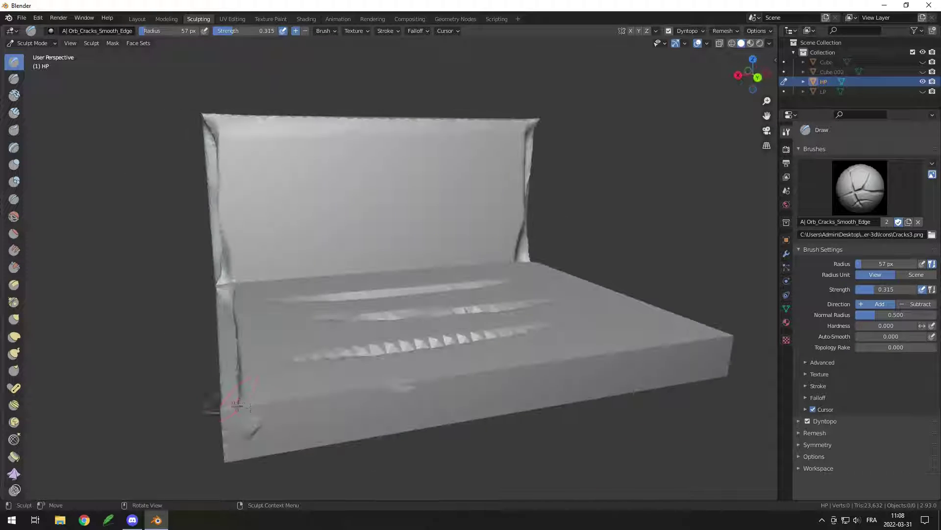
middle_click_drag(676, 350, 586, 354)
left_click_drag(245, 394, 563, 341)
scroll(378, 218, "up", 2)
mouse_move(309, 216)
middle_mouse_down()
mouse_move(378, 219)
mouse_move(367, 216)
middle_mouse_up()
scroll(367, 217, "up", 1)
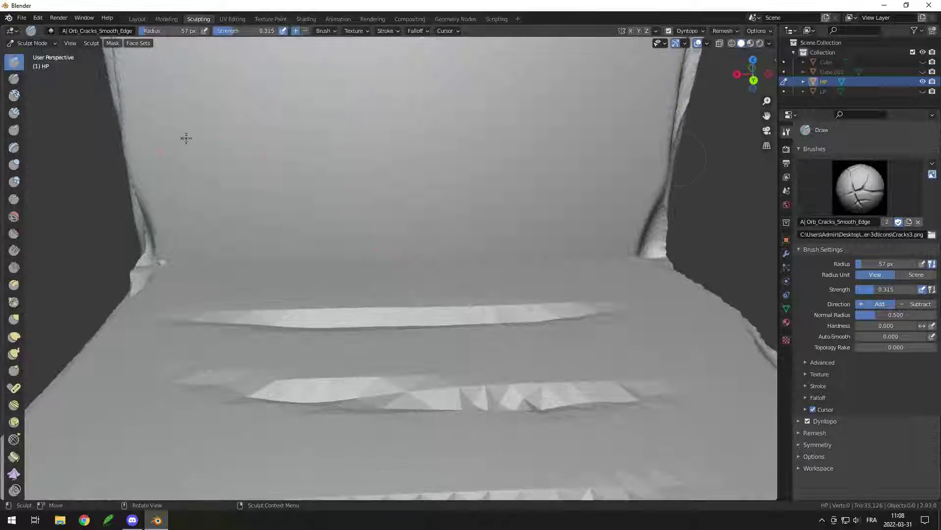
Switch to the SculptDraw brush, undo the trial stroke on the wall and set the strength to 0.655.
left_click(860, 188)
left_click(704, 292)
scroll(389, 275, "down", 3)
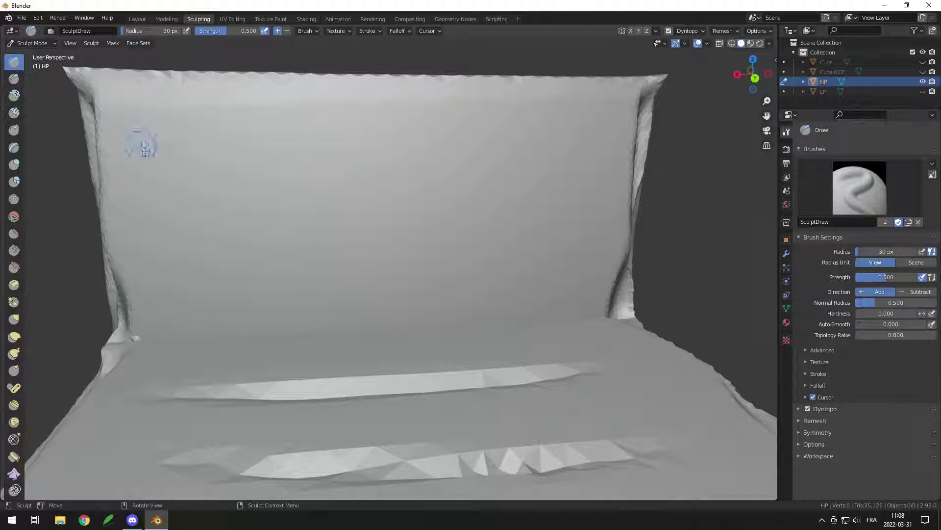
key("ctrl+z")
key("shift+f")
left_click(179, 157)
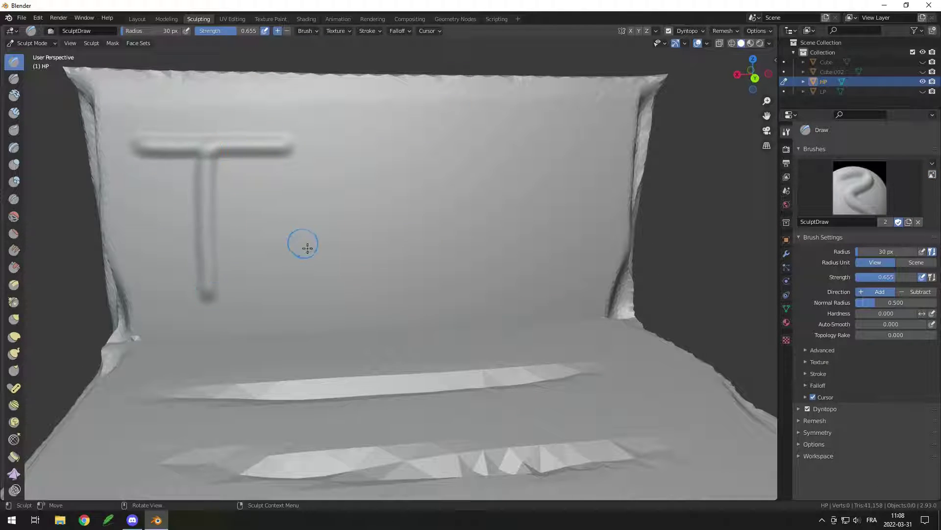
Sculpt the word "Test" in raised letters across the inner face of HP's wall.
left_click_drag(520, 185, 575, 188)
middle_click_drag(575, 211, 494, 213)
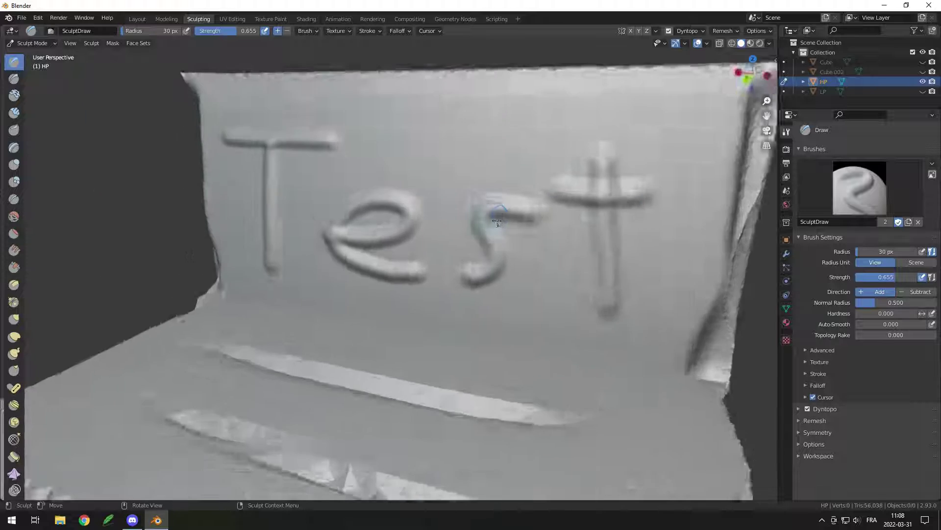
scroll(486, 235, "down", 2)
mouse_move(304, 167)
middle_mouse_down()
mouse_move(306, 186)
mouse_move(314, 181)
middle_mouse_up()
Return to the Layout workspace and inspect the detail baked onto LP from several sides with the sidebar hidden.
left_click(137, 19)
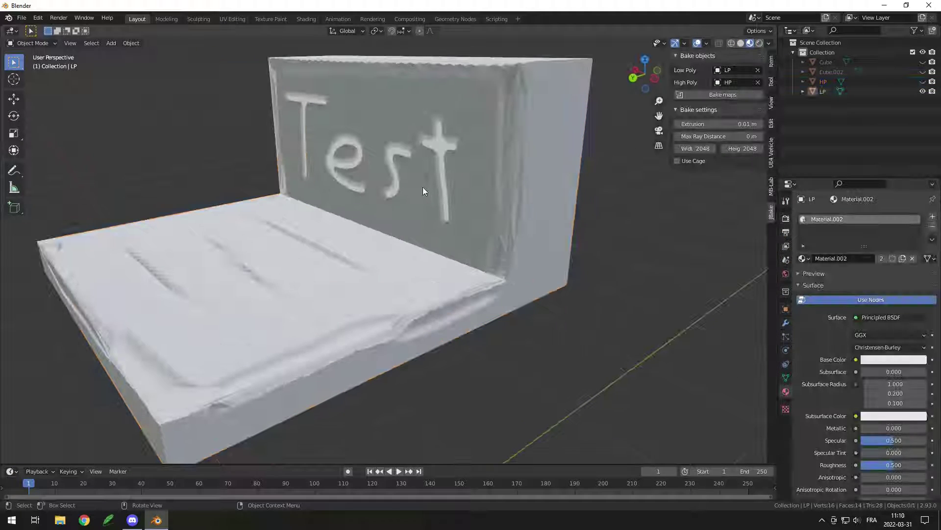
mouse_move(423, 187)
middle_mouse_down()
mouse_move(517, 176)
mouse_move(465, 182)
mouse_move(521, 219)
mouse_move(472, 218)
mouse_move(544, 218)
mouse_move(420, 195)
middle_mouse_up()
key("n")
left_click(440, 185)
middle_click_drag(235, 119, 201, 100)
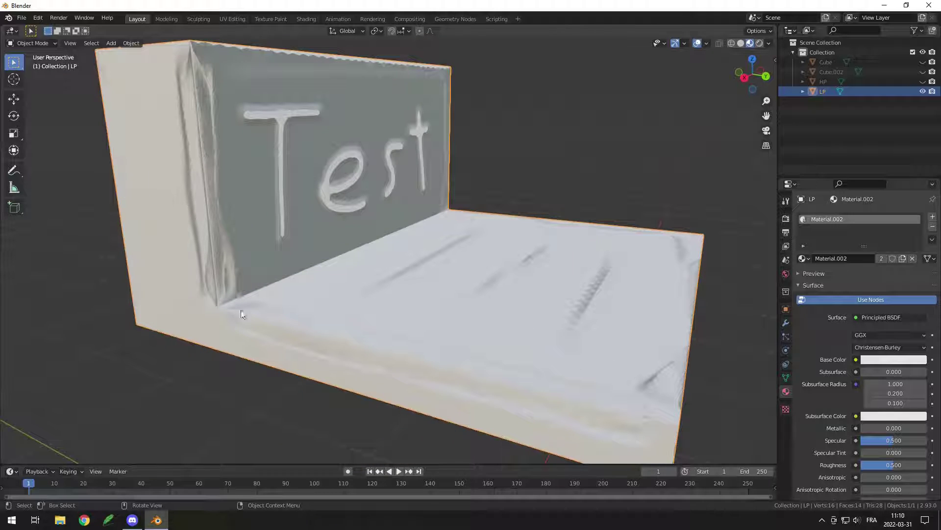
middle_click_drag(241, 313, 207, 286)
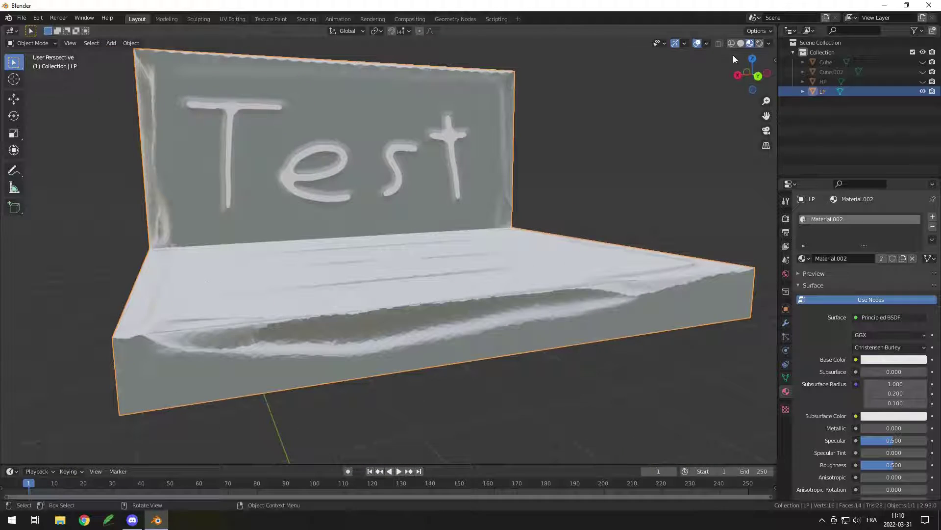
Compare LP in Solid and Material Preview shading.
left_click(741, 43)
mouse_move(738, 50)
middle_mouse_down()
mouse_move(620, 200)
mouse_move(686, 137)
middle_mouse_up()
left_click(750, 43)
mouse_move(640, 178)
middle_mouse_down()
mouse_move(588, 199)
mouse_move(618, 171)
middle_mouse_up()
left_click(741, 43)
mouse_move(739, 48)
middle_mouse_down()
mouse_move(666, 181)
mouse_move(438, 254)
middle_mouse_up()
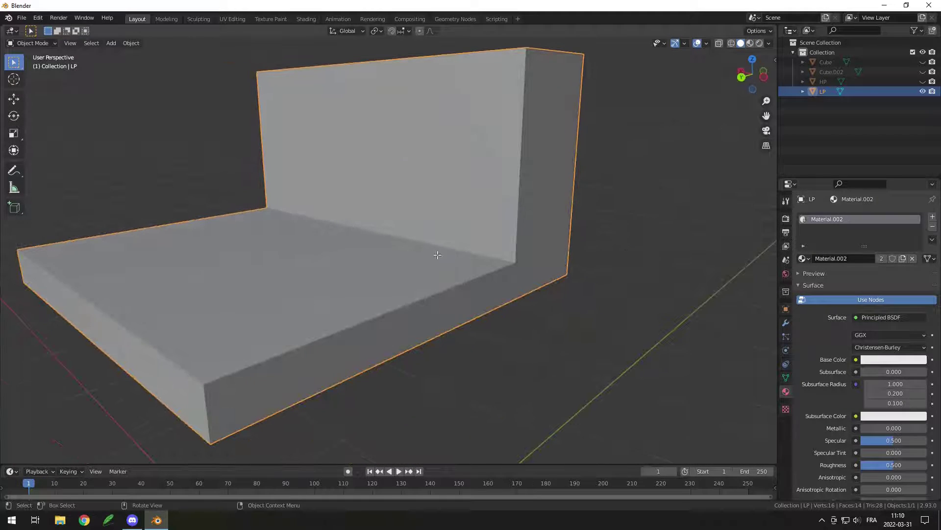
Inspect LP's simple mesh under the baked normals in Edit Mode with Material Preview, then view the wall's back in Object Mode.
key("Tab")
left_click(750, 43)
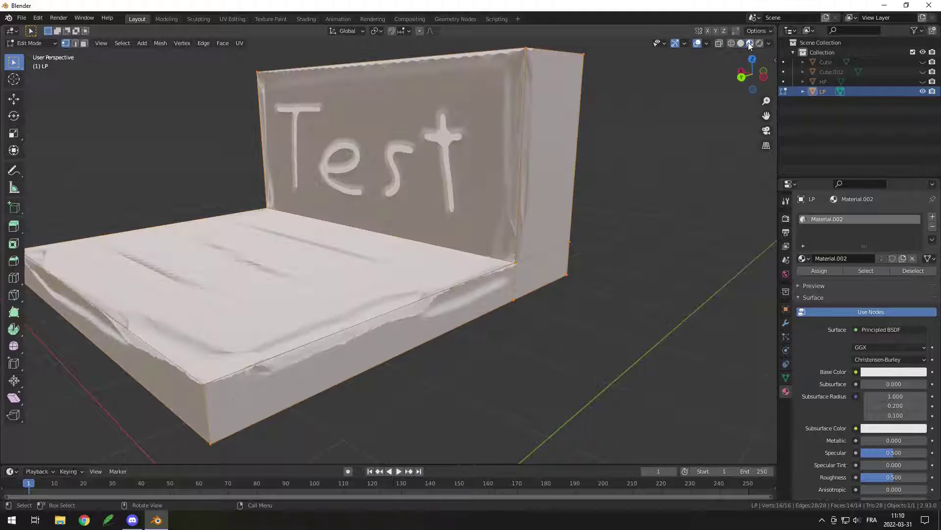
middle_click_drag(589, 194, 682, 214)
key("Tab")
scroll(427, 198, "up", 3)
middle_click_drag(422, 197, 589, 272)
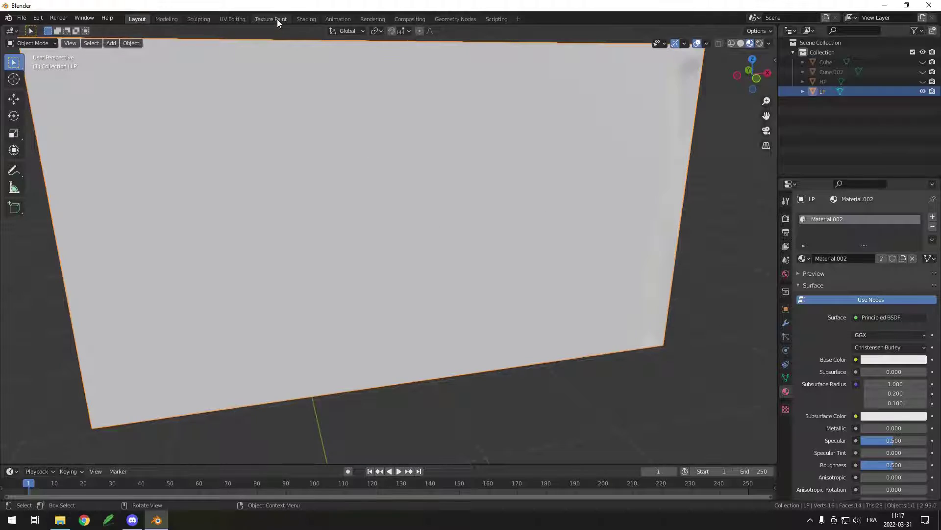
Open the Texture Paint workspace and add a blank 1024 x 1024 px Base Color texture slot to LP.
left_click(270, 19)
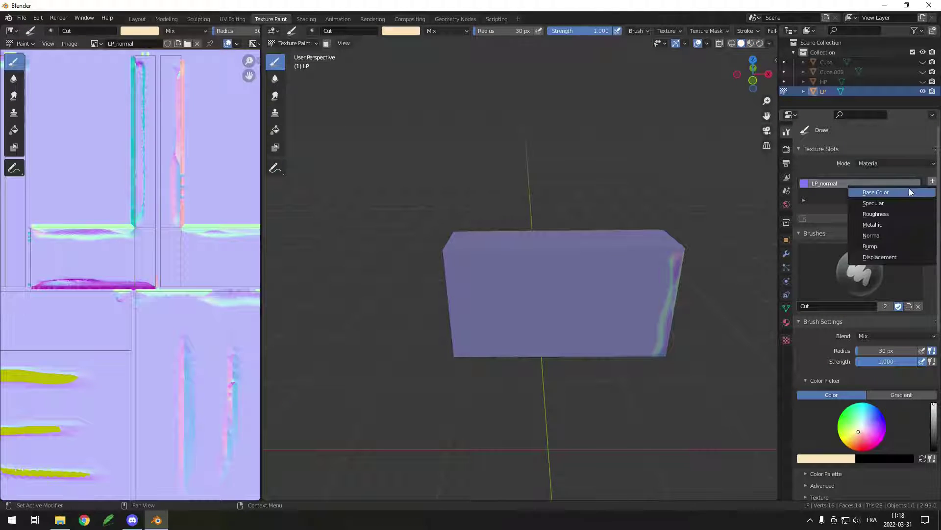
left_click(909, 192)
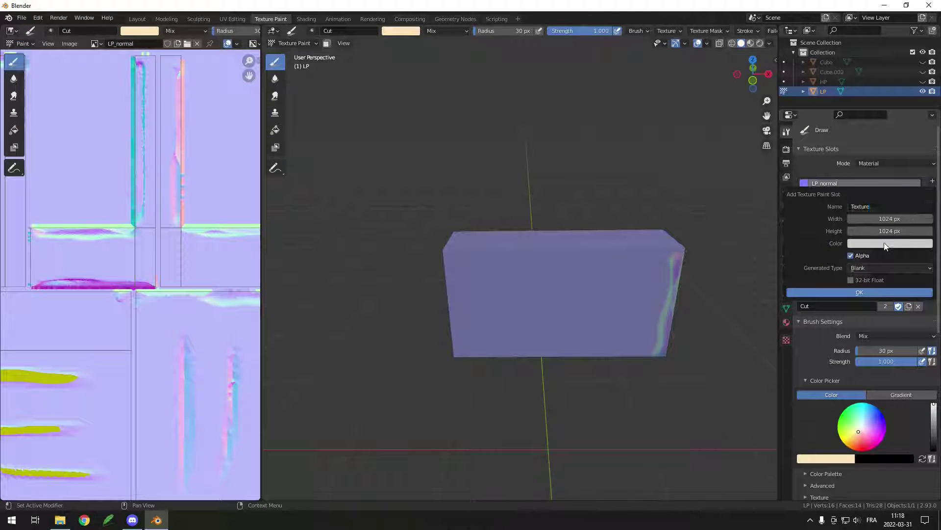
left_click(869, 292)
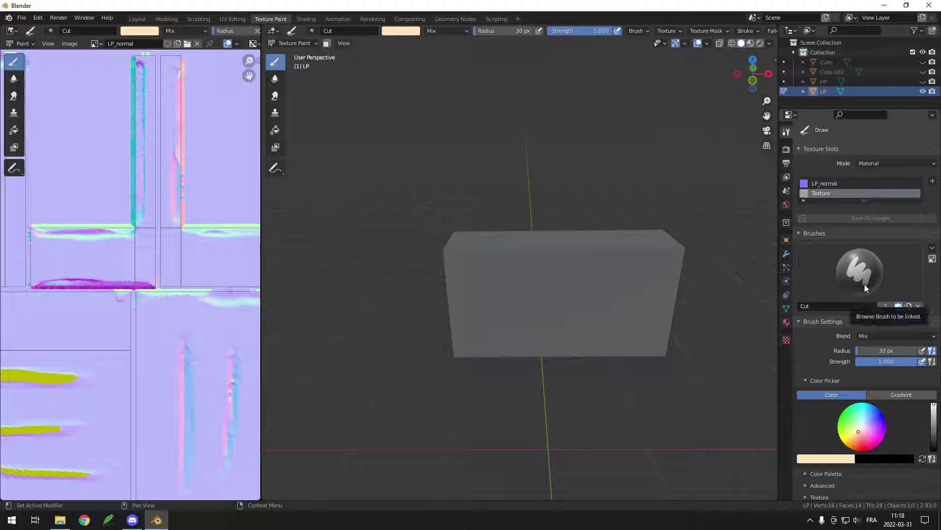
Display the Base Color image Texture in the image editor in place of LP_normal.
left_click(96, 44)
scroll(149, 141, "down", 1)
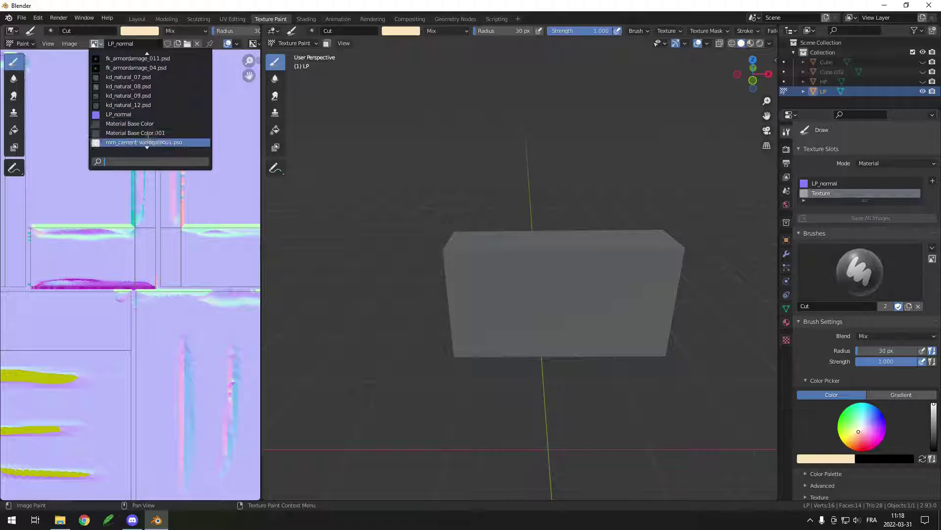
left_click(141, 141)
scroll(142, 225, "down", 3)
scroll(563, 299, "up", 2)
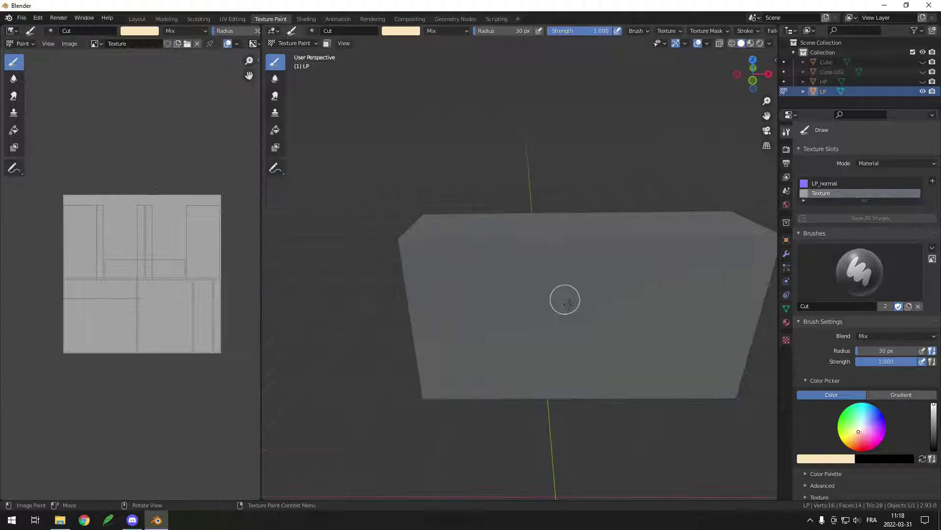
Paint cut marks across the back of LP's wall with the Cut brush at a 116 px radius.
middle_click_drag(563, 299, 577, 285)
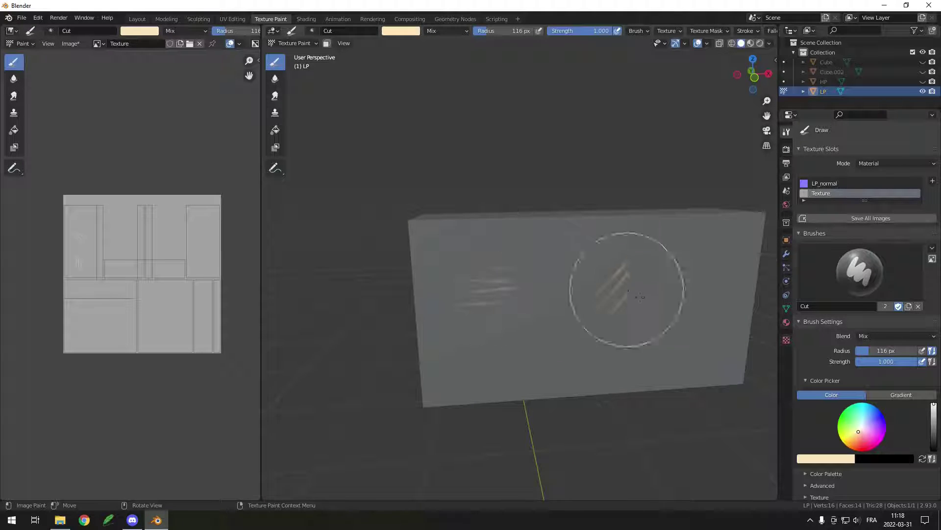
left_click_drag(640, 296, 613, 343)
Paint white damage marks down the narrow end of LP's wall with the Damage1 brush.
left_click(810, 284)
left_click(747, 320)
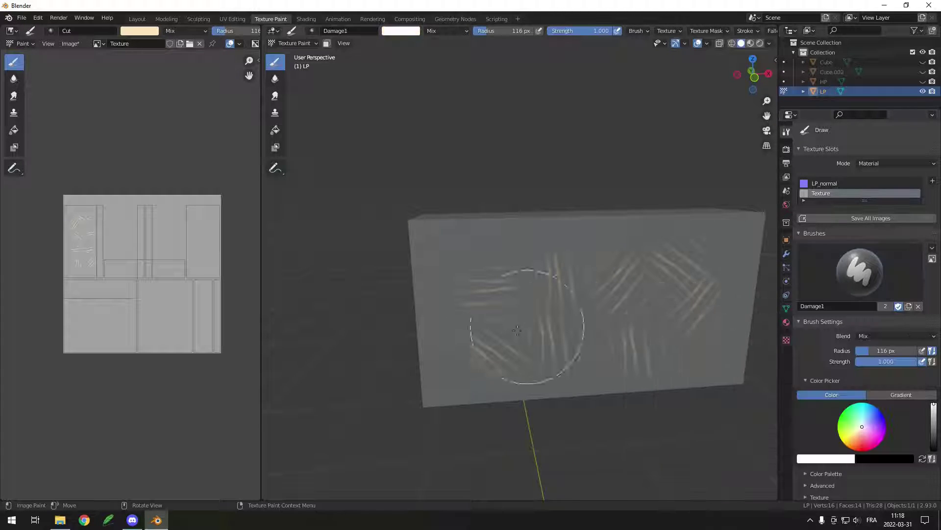
middle_click_drag(505, 347, 533, 310)
left_click_drag(535, 380, 545, 251)
Paint white rust texture over the wall's front, the base and the remaining sides of LP with the Rust1 brush.
left_click(841, 279)
left_click(784, 375)
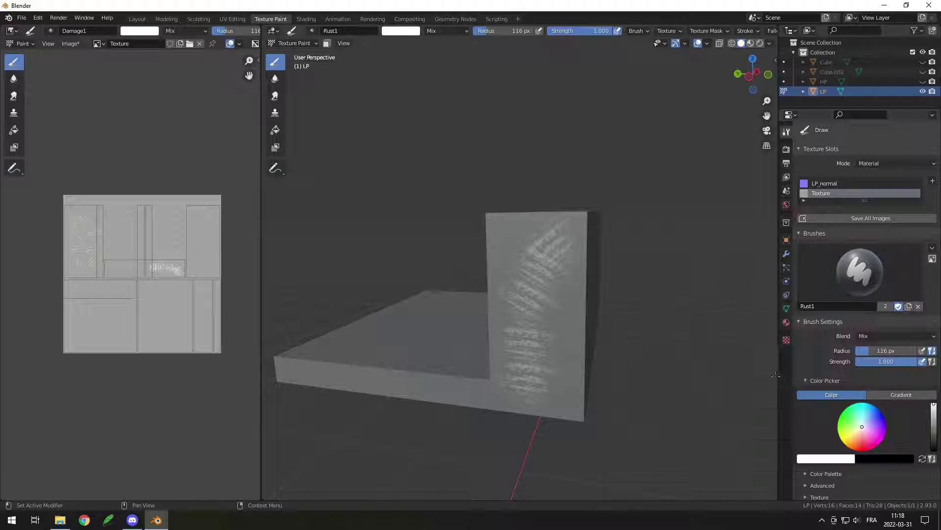
middle_click_drag(444, 314, 561, 309)
left_click_drag(561, 309, 548, 335)
middle_click_drag(549, 336, 561, 379)
left_click_drag(561, 380, 416, 392)
middle_click_drag(417, 393, 451, 364)
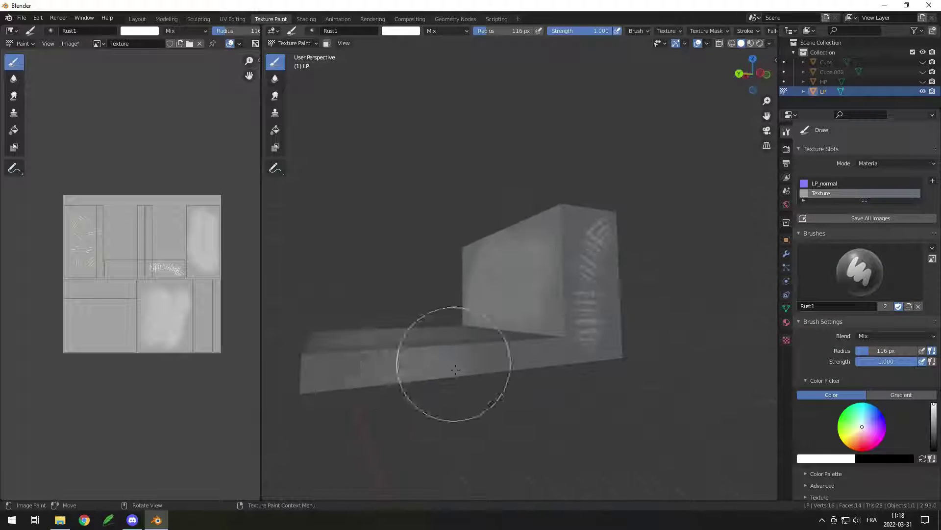
left_click_drag(452, 364, 565, 353)
middle_click_drag(565, 353, 490, 274)
mouse_move(490, 274)
left_mouse_down()
mouse_move(650, 254)
mouse_move(544, 314)
left_mouse_up()
mouse_move(544, 314)
middle_mouse_down()
mouse_move(530, 255)
mouse_move(490, 294)
middle_mouse_up()
mouse_move(491, 295)
left_mouse_down()
mouse_move(526, 346)
mouse_move(423, 231)
left_mouse_up()
mouse_move(423, 232)
middle_mouse_down()
mouse_move(396, 328)
mouse_move(569, 288)
middle_mouse_up()
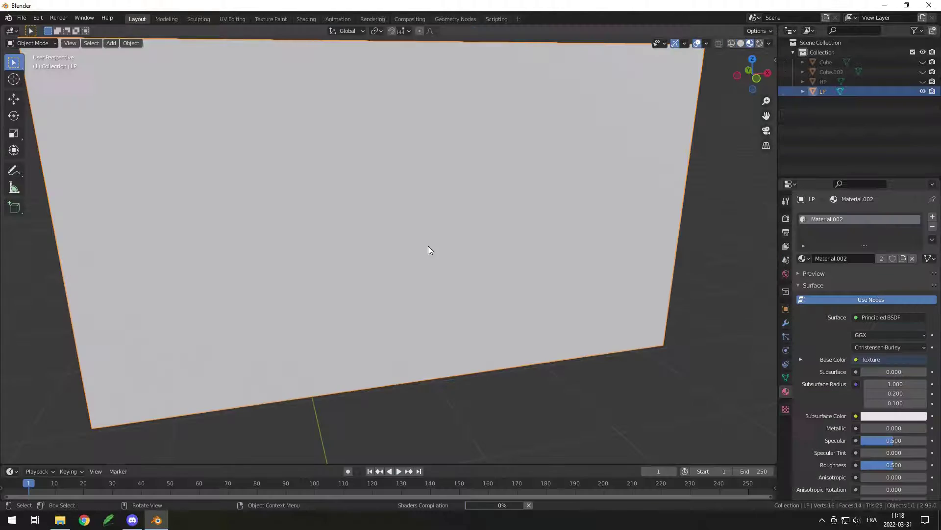
Inspect the painted LP from the front in Material Preview, then reopen the Texture Paint workspace.
mouse_move(429, 248)
middle_mouse_down()
mouse_move(716, 274)
mouse_move(572, 252)
mouse_move(686, 265)
middle_mouse_up()
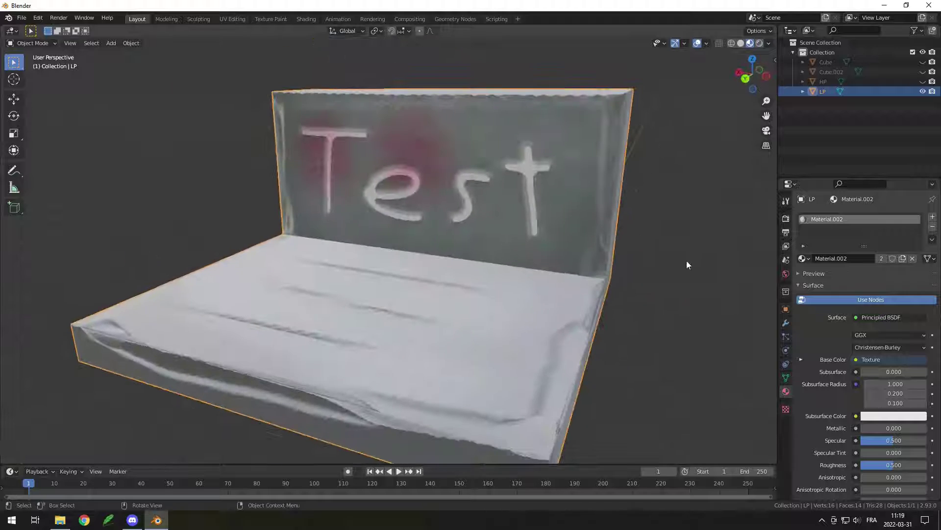
left_click(267, 19)
left_click(180, 60)
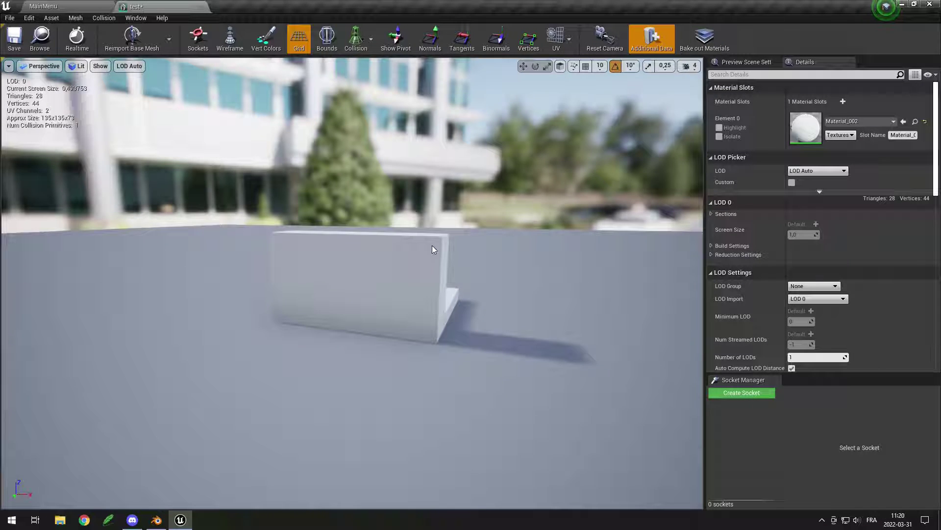
Switch to Unreal Engine, look around the imported block in the static mesh editor and set the camera speed to 2.
left_click_drag(432, 245, 403, 245)
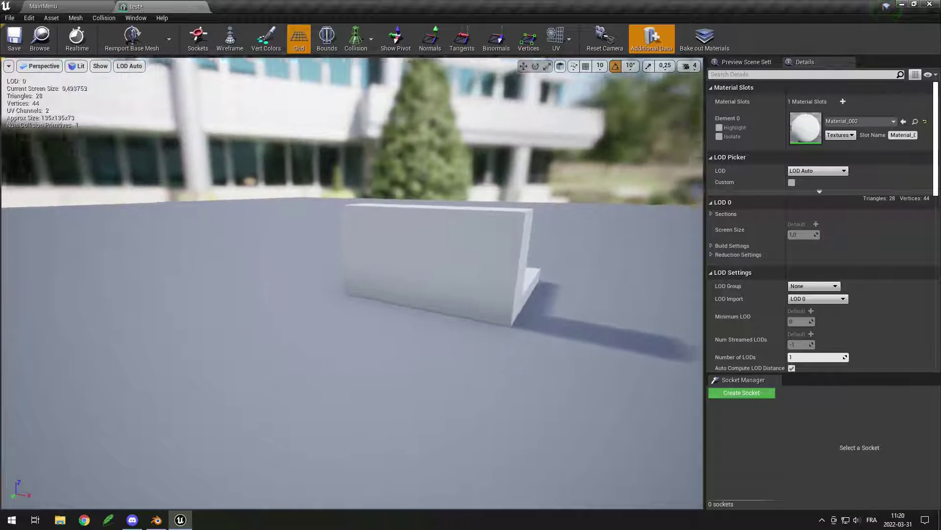
right_click_drag(588, 113, 697, 93)
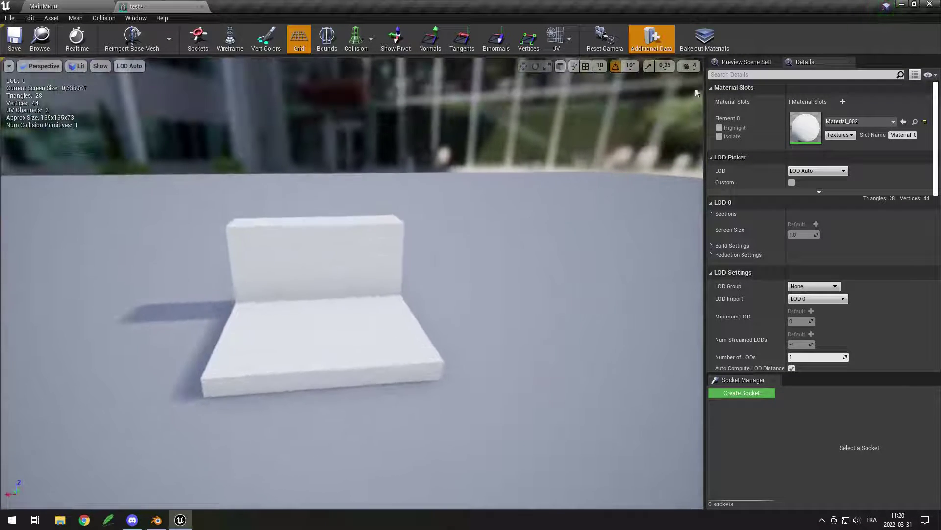
left_click(689, 66)
right_click_drag(633, 140, 554, 132)
left_click(699, 67)
left_click(697, 89)
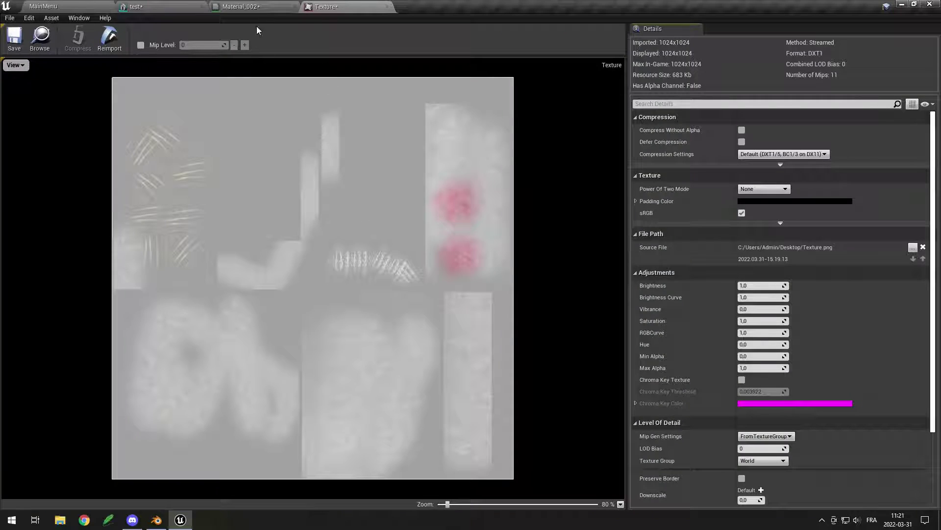
Replace the Param node in Material_002 with a Texture Sample node.
left_click(252, 9)
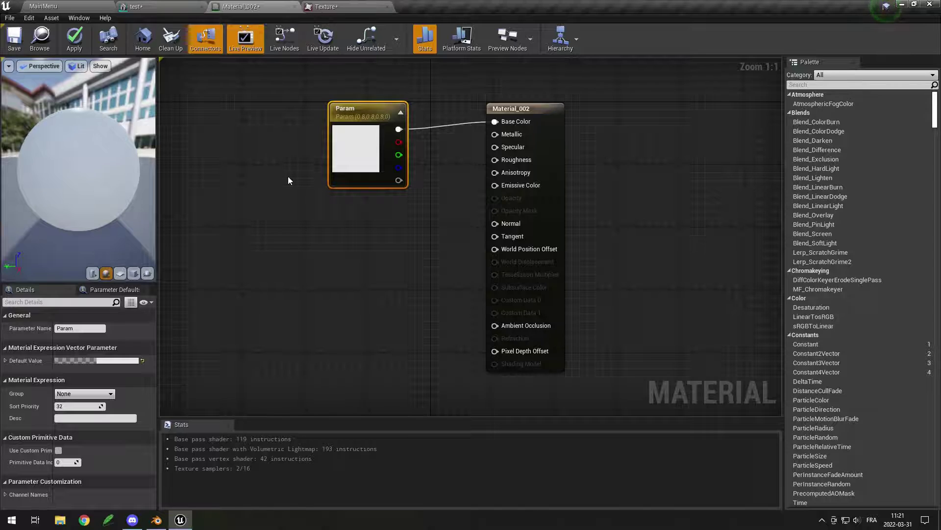
key("Delete")
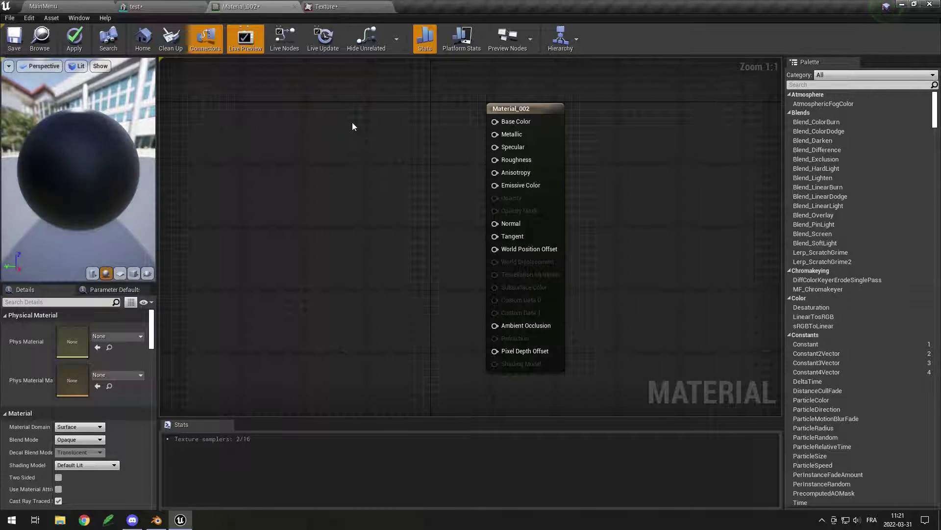
key("t")
left_click(352, 122)
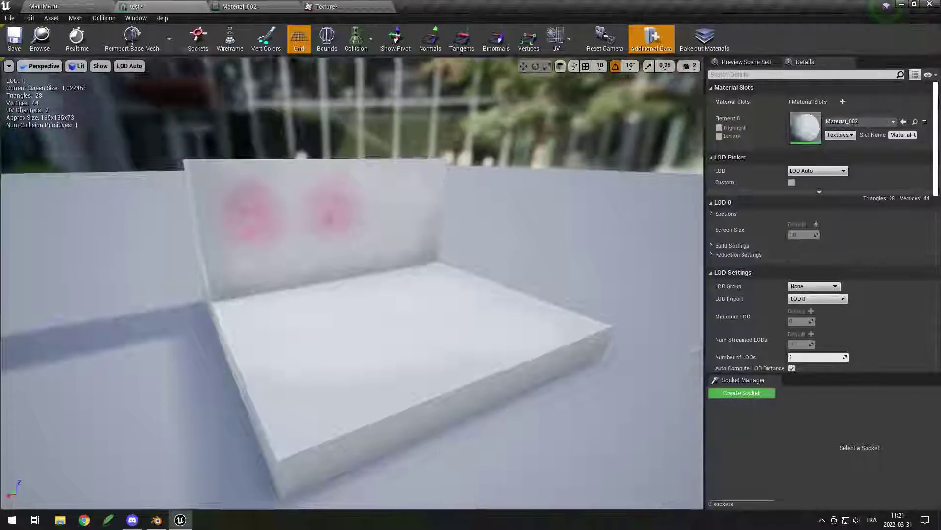
Examine the painted base colour texture on the block in the static mesh editor.
right_click_drag(353, 284, 186, 275)
right_click_drag(369, 230, 305, 230)
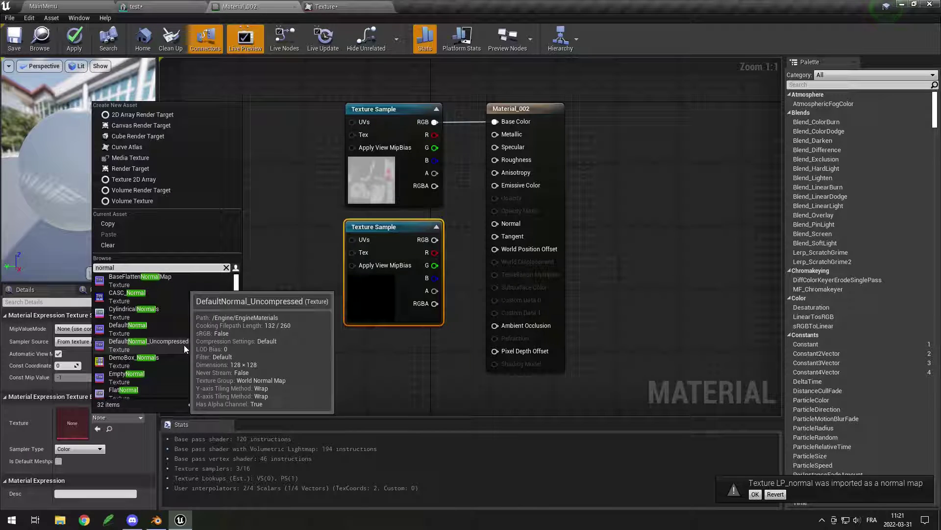
Assign the LP_normal texture to the second Texture Sample node in Material_002.
scroll(184, 345, "down", 3)
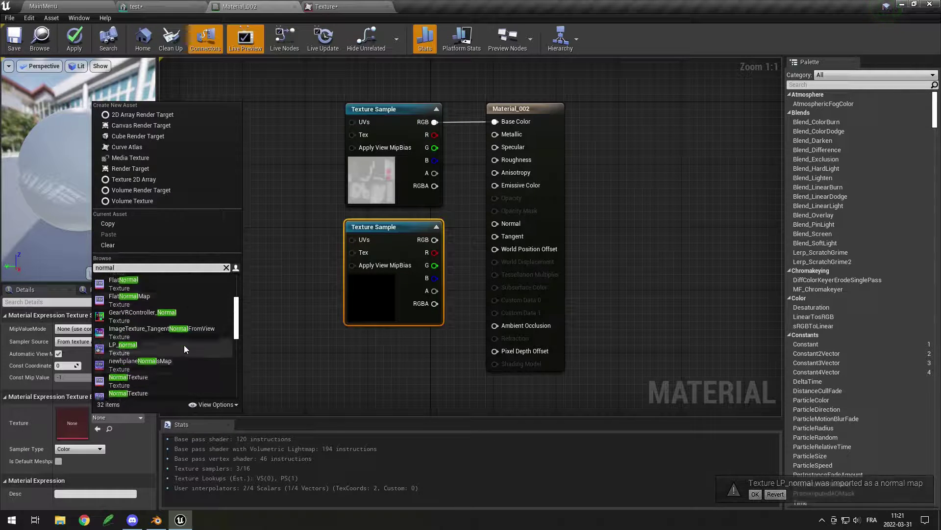
left_click(141, 331)
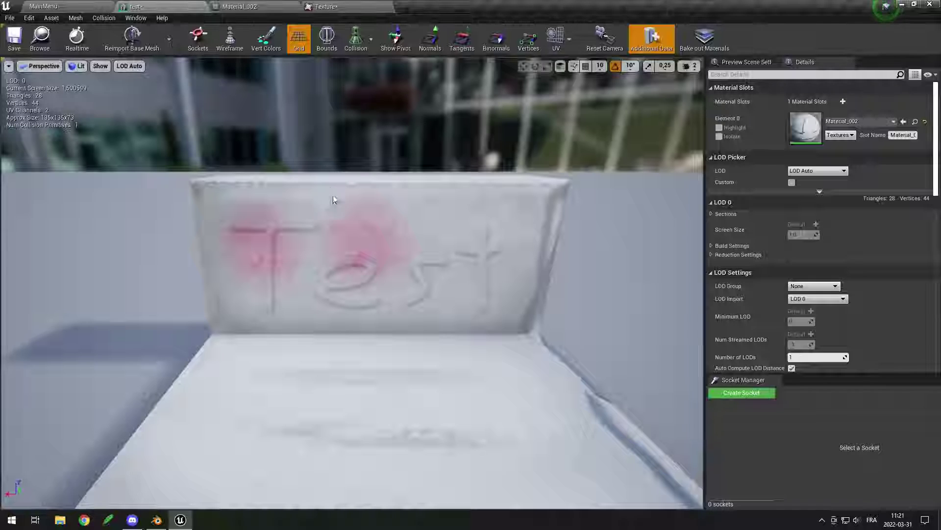
Inspect the block with its painted colour and baked normals from several angles in the static mesh editor.
right_click_drag(334, 200, 269, 251)
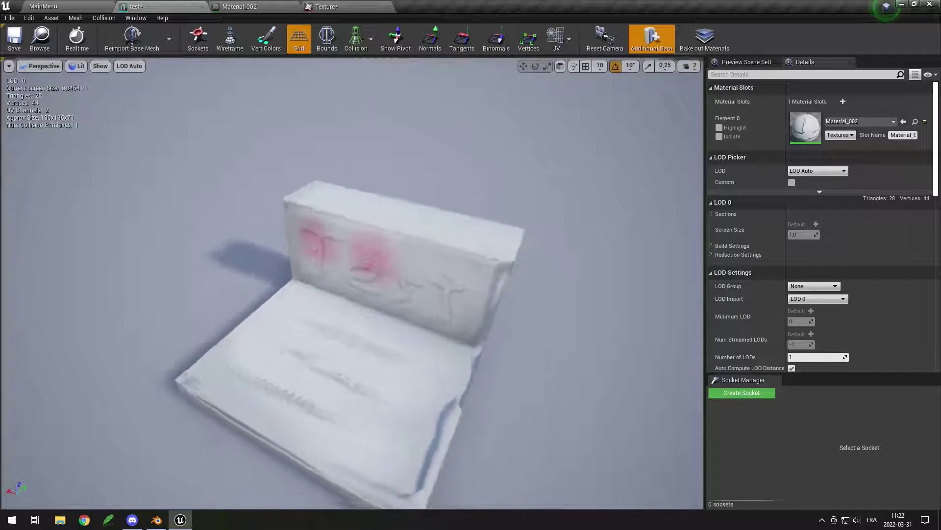
right_click_drag(451, 164, 446, 161)
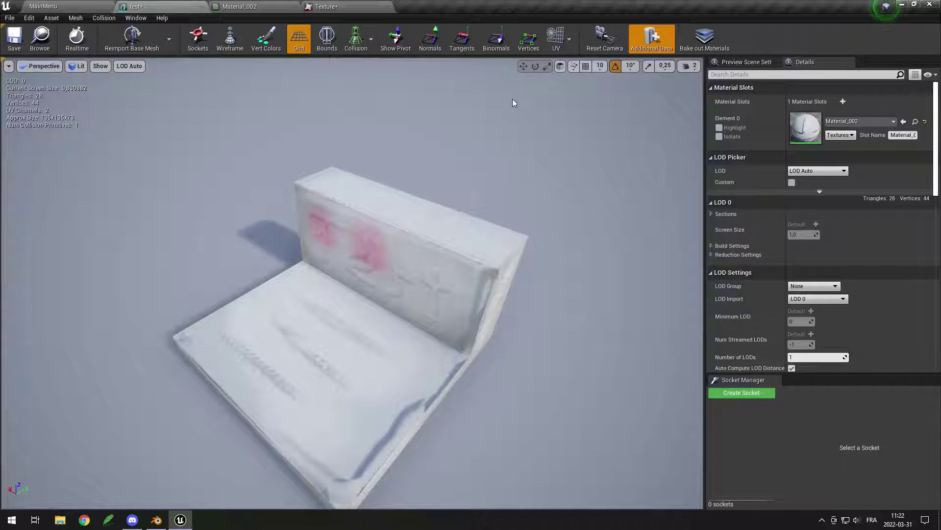
right_click_drag(513, 98, 530, 96)
right_click_drag(417, 167, 434, 161)
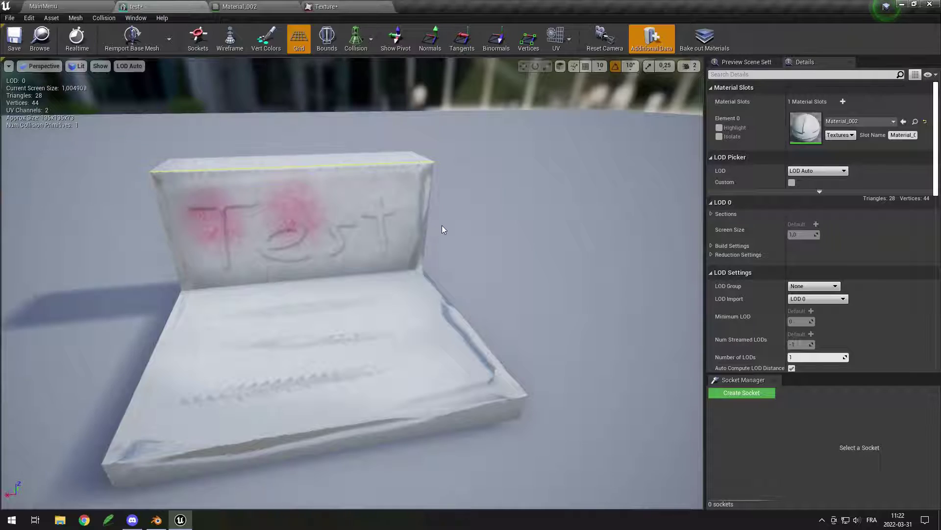
mouse_move(444, 229)
right_mouse_down()
mouse_move(435, 226)
mouse_move(458, 232)
right_mouse_up()
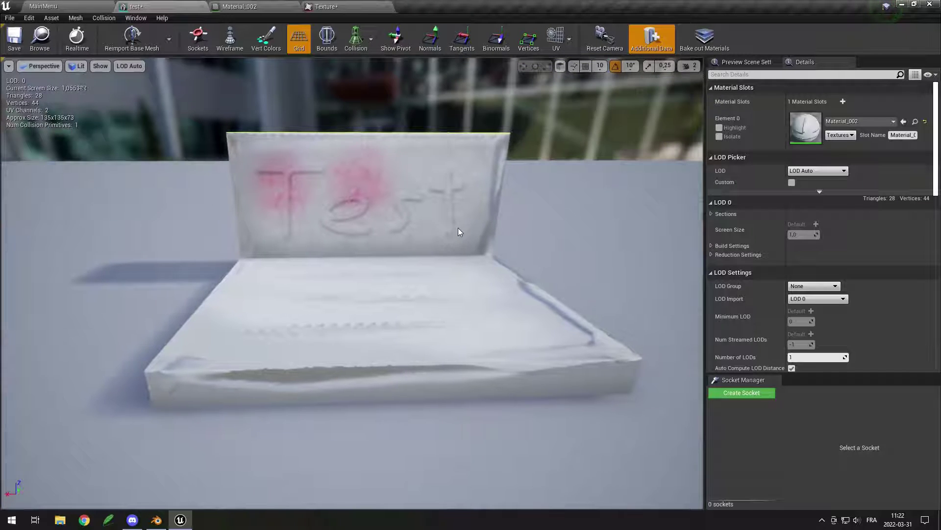